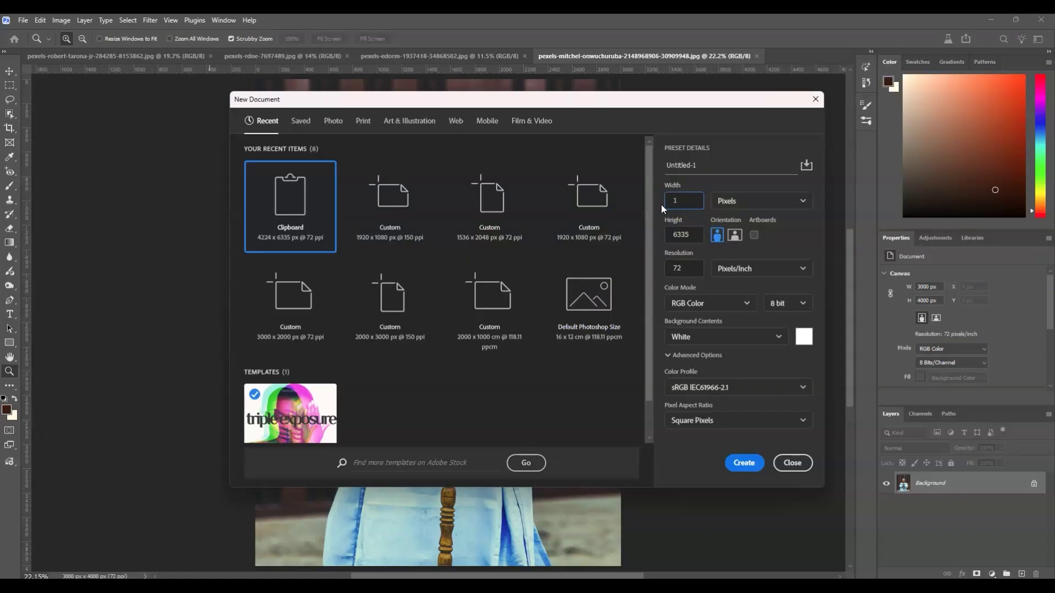
Create a new blank canvas and place the four portraits side by side
click(749, 466)
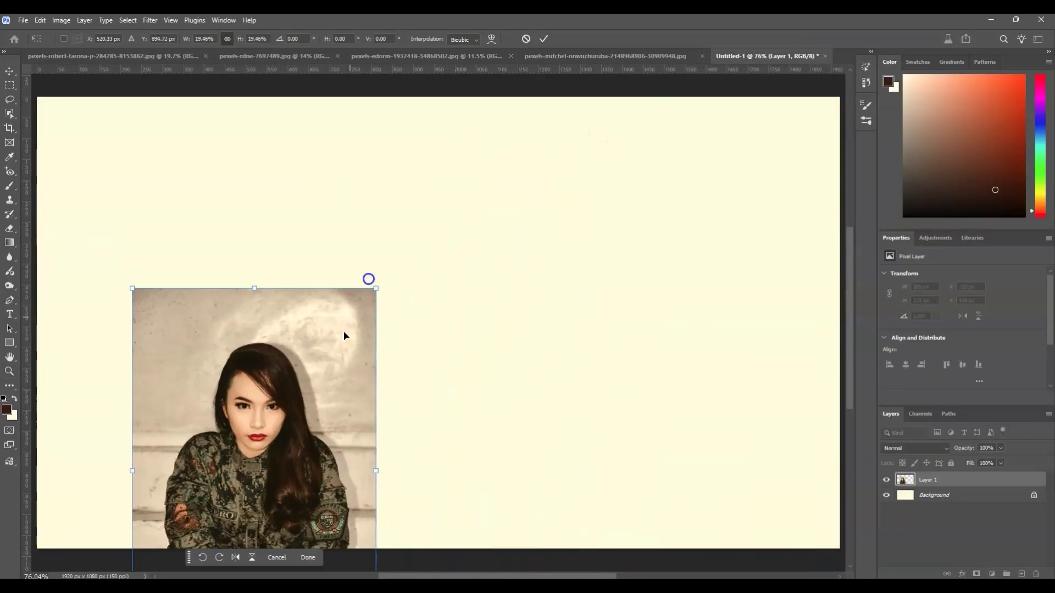
drag(344, 334, 221, 296)
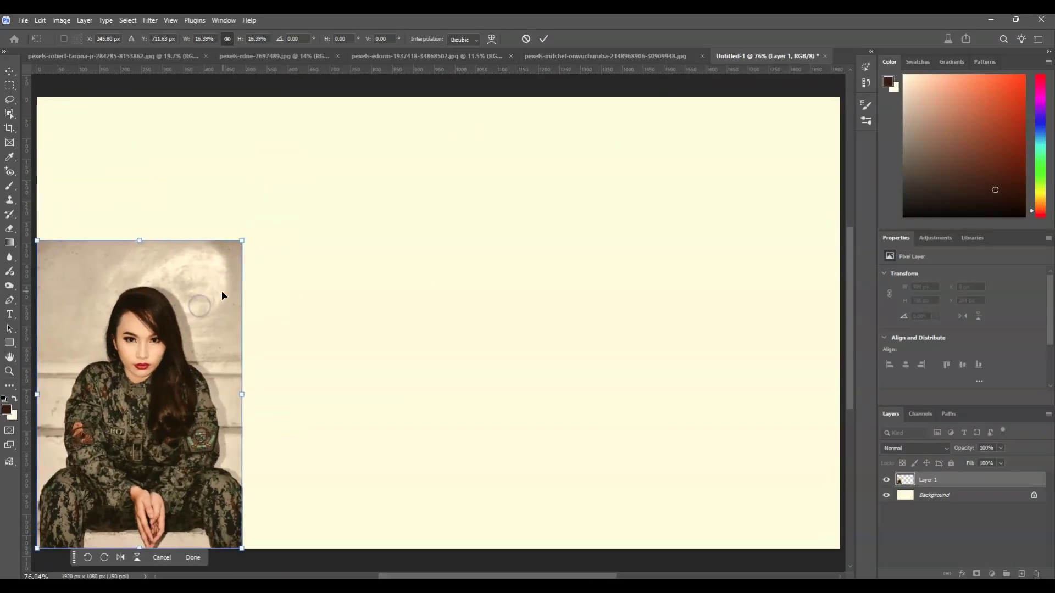
drag(478, 161, 653, 179)
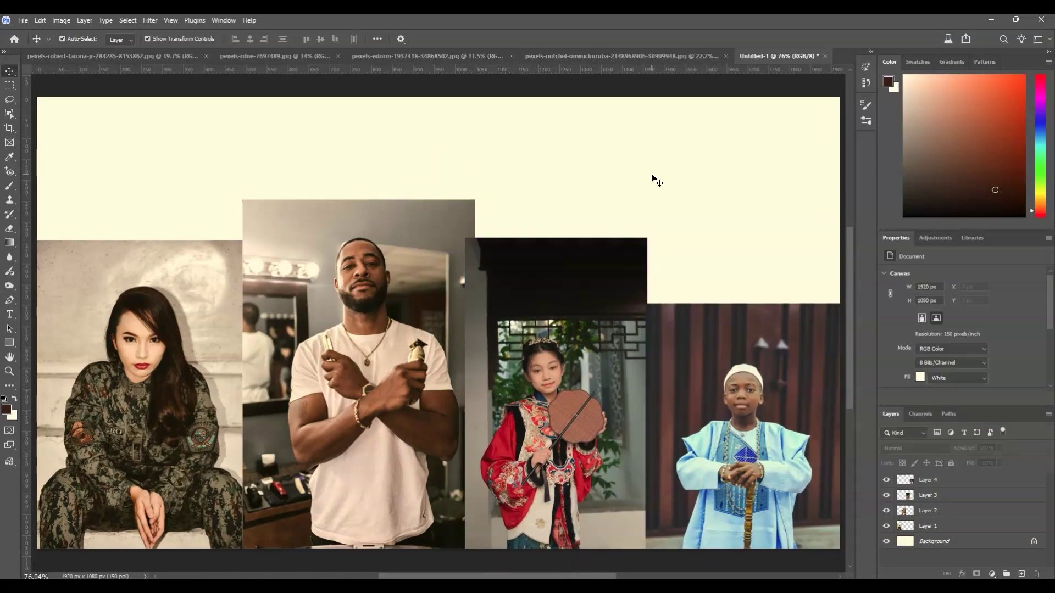
Run Generative Fill on the full canvas with the group studio prompt using Gemini 3 (Nano Banana Pro)
key(ctrl+a)
click(340, 544)
key(ctrl+v)
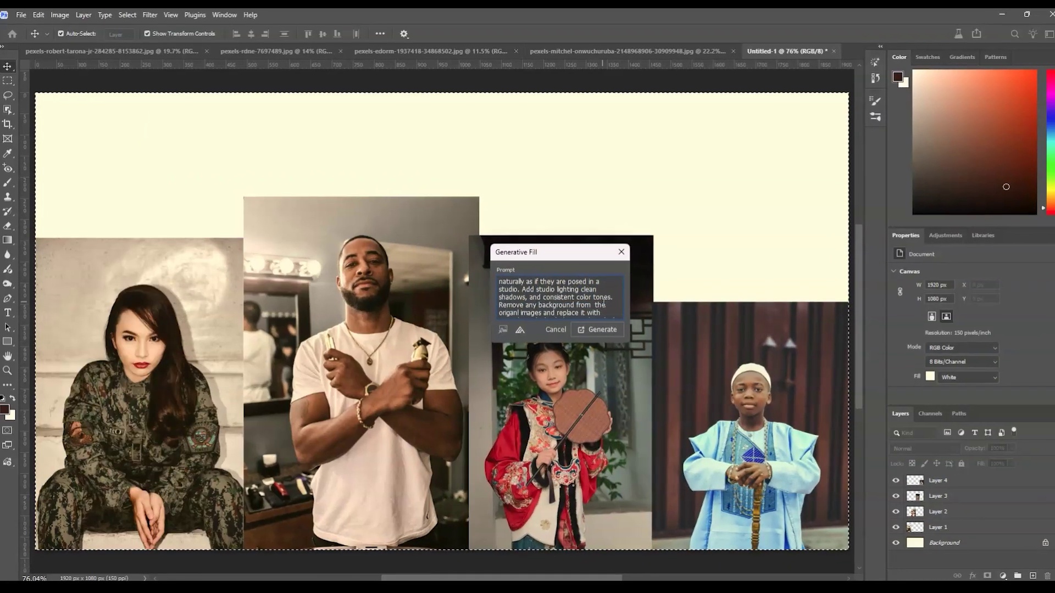
key(ctrl+a)
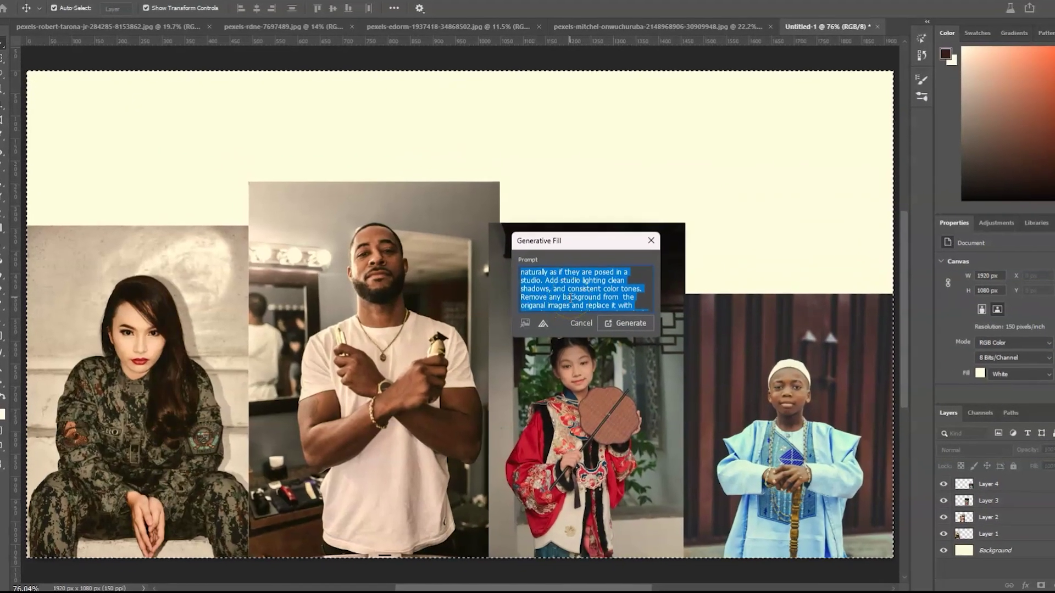
click(520, 330)
click(631, 542)
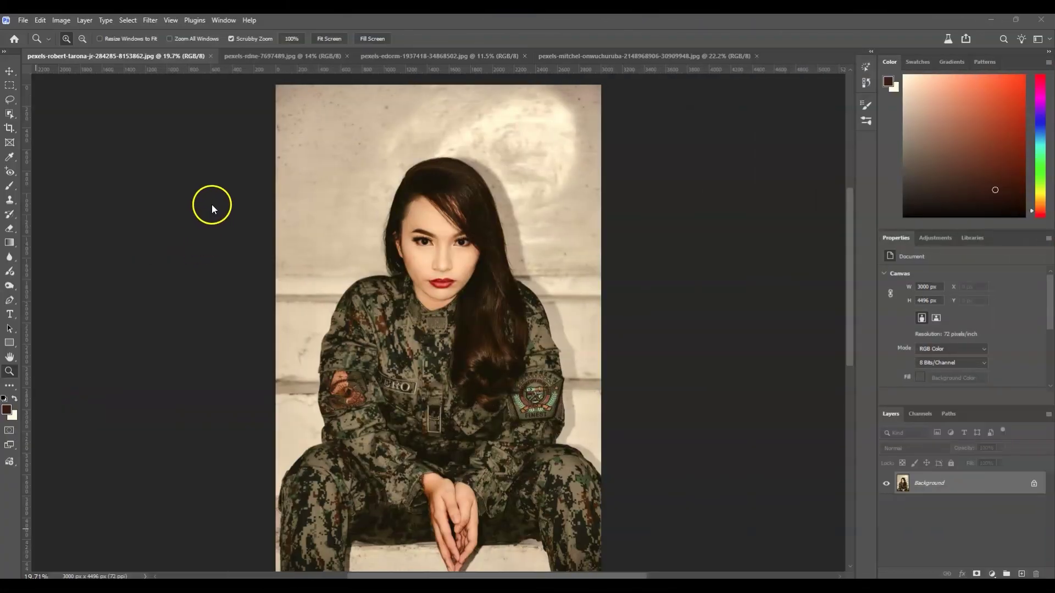
Browse the man's, girl's and boy's source portraits in their document tabs
click(315, 55)
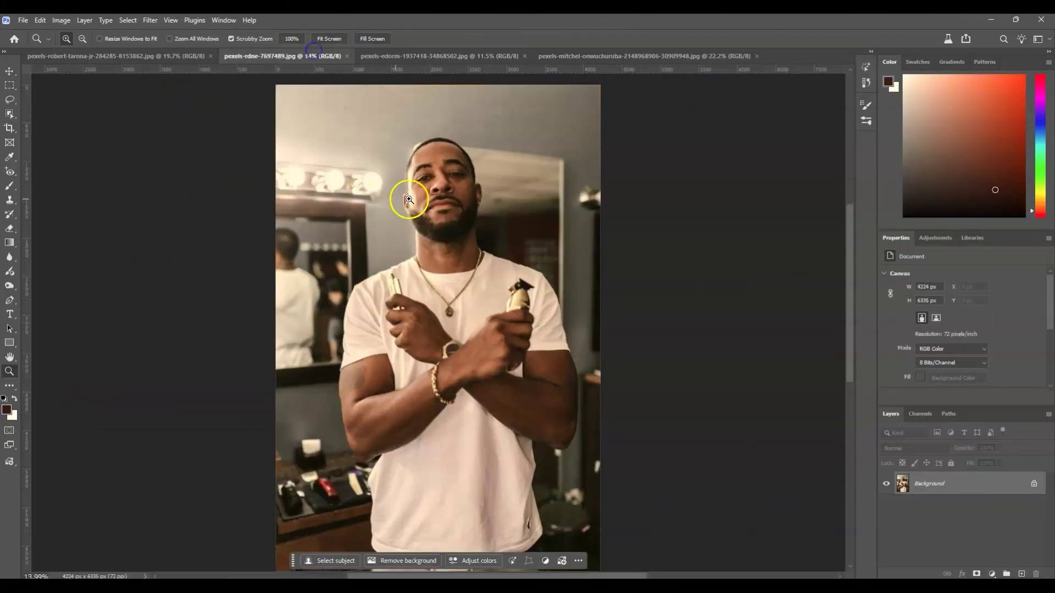
click(444, 56)
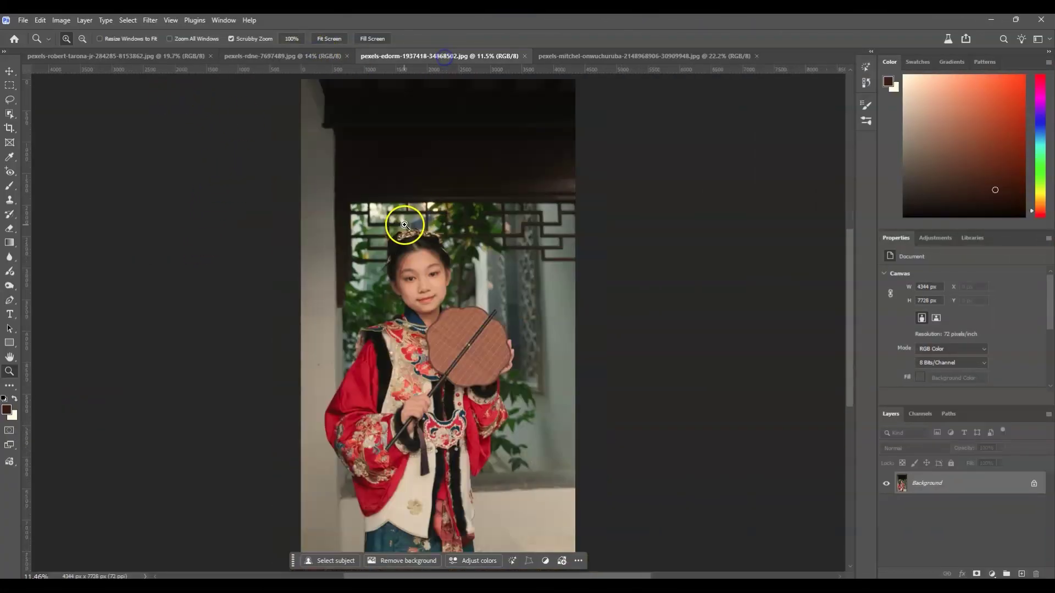
click(618, 56)
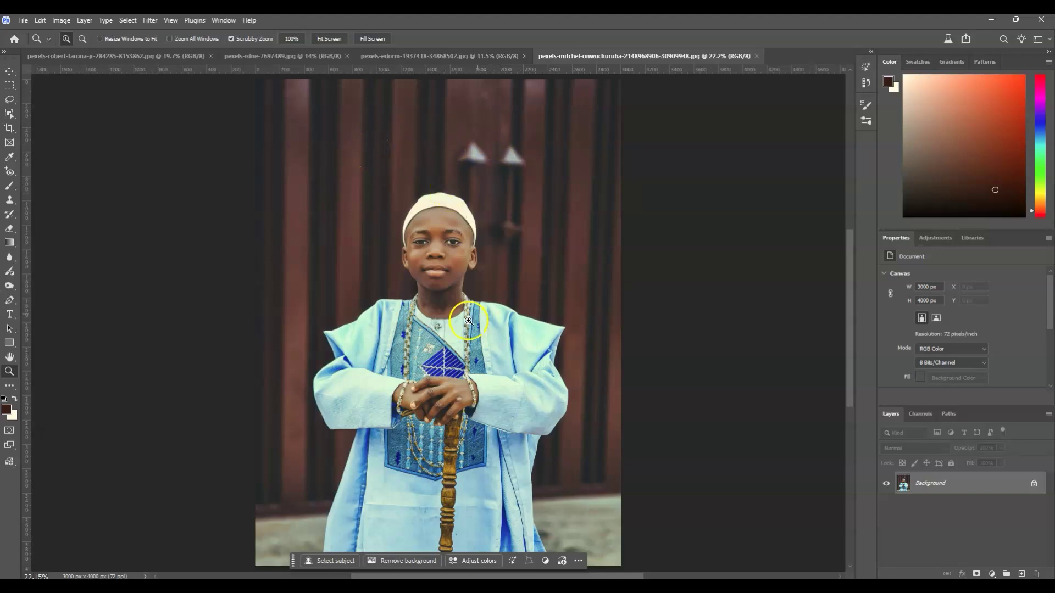
click(22, 21)
Create a 1920 x 1080 px document at 150 pixels/inch and fit it to the screen
click(33, 32)
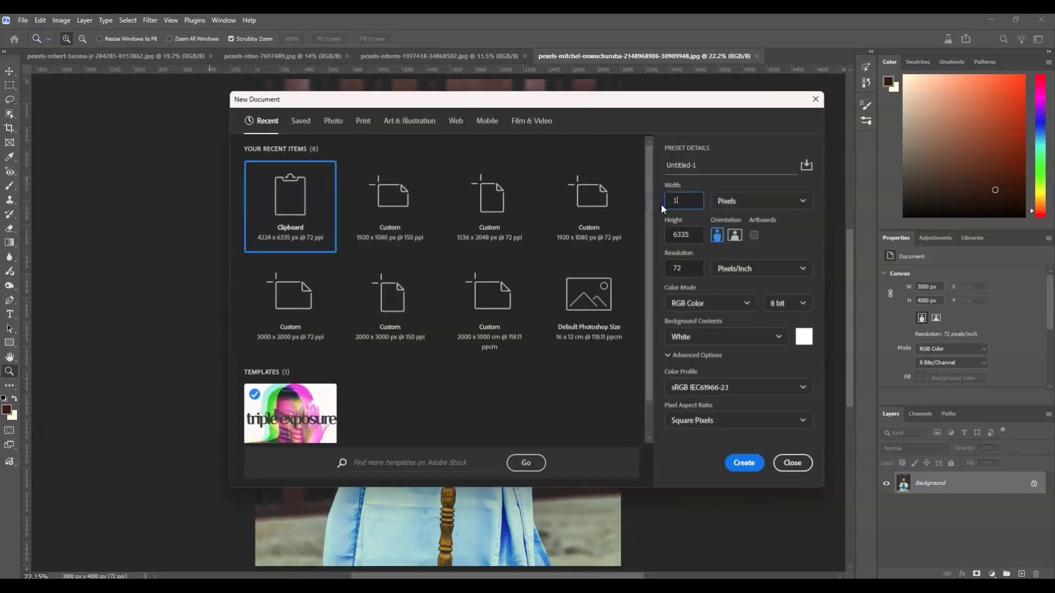
double_click(676, 235)
double_click(681, 262)
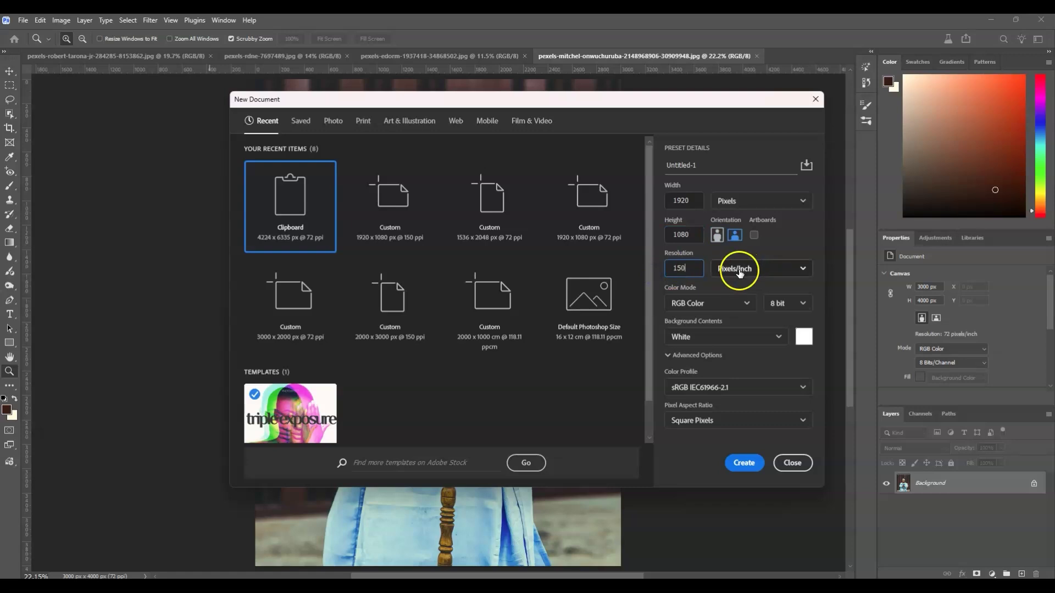
click(752, 464)
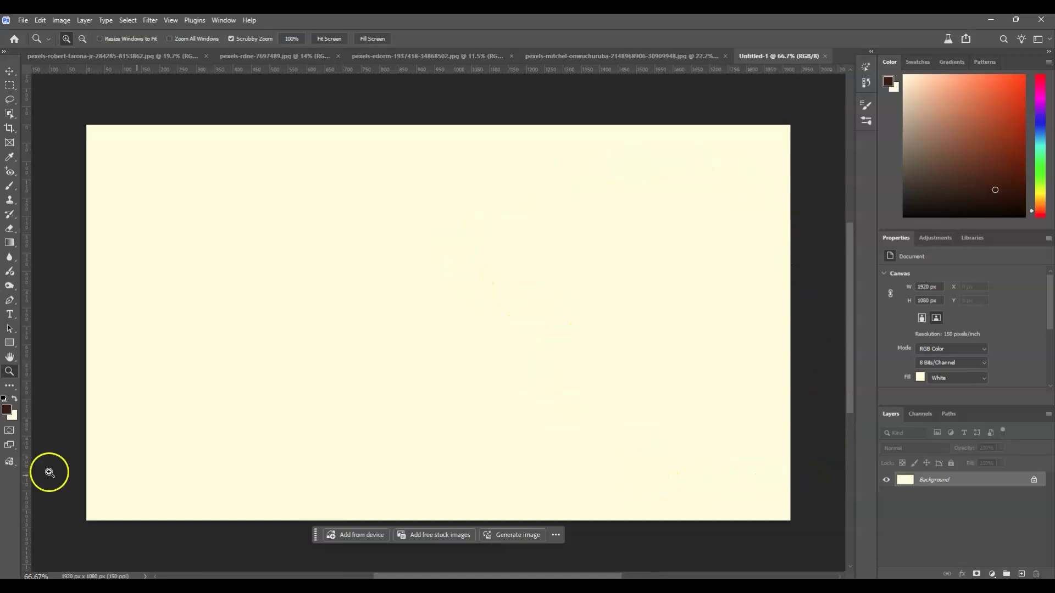
click(329, 40)
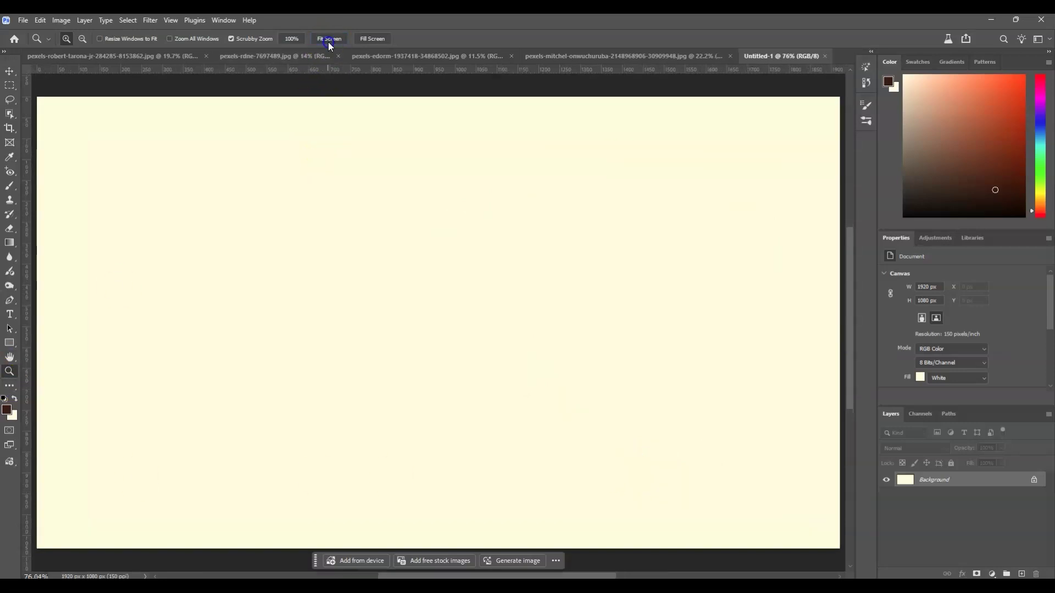
Copy the woman's portrait and paste it into Untitled-1 as a new layer
click(158, 56)
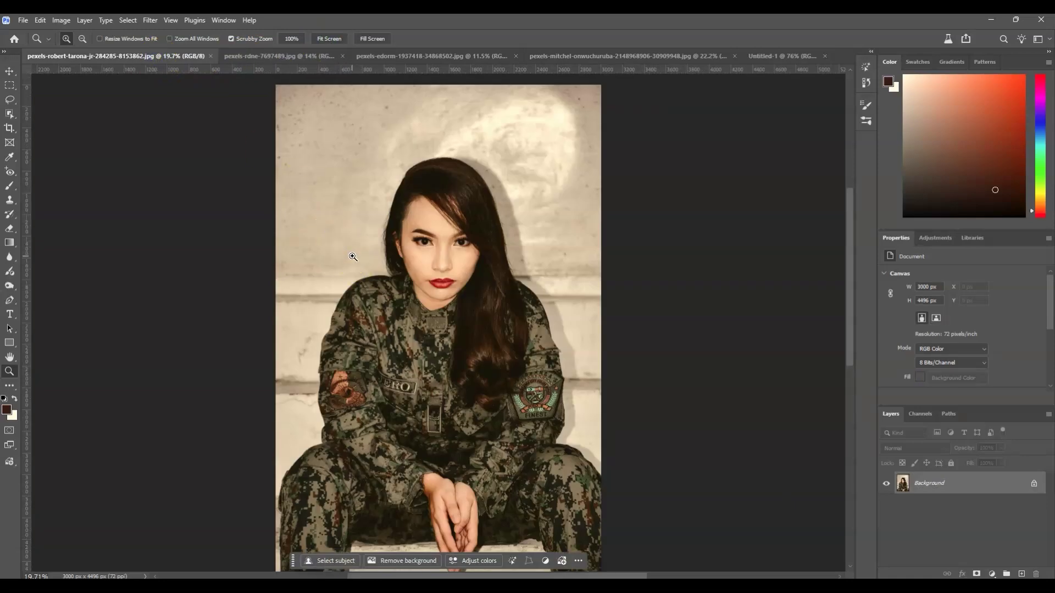
key(ctrl+a)
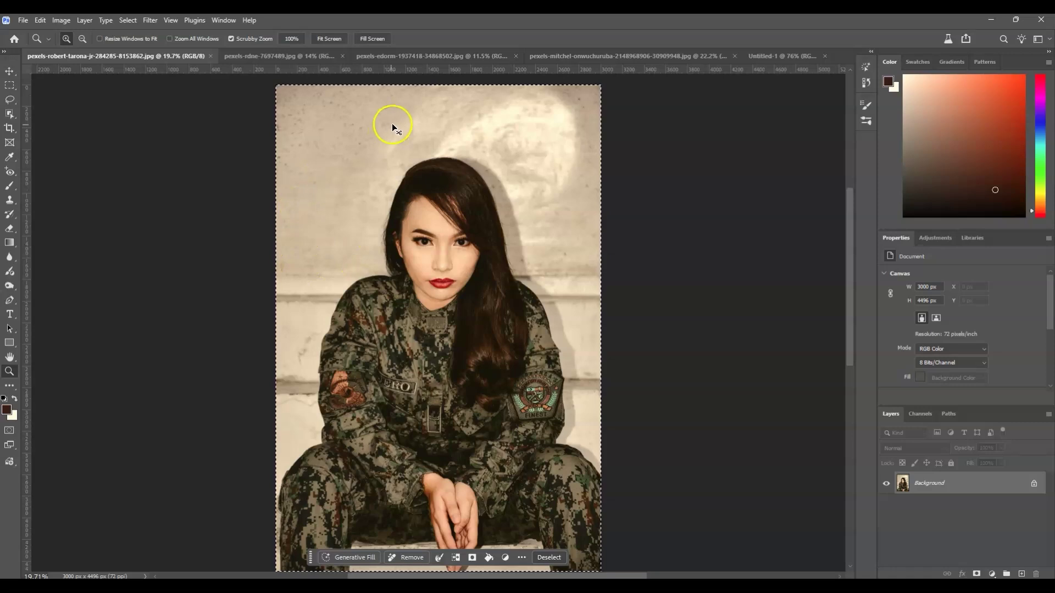
click(768, 54)
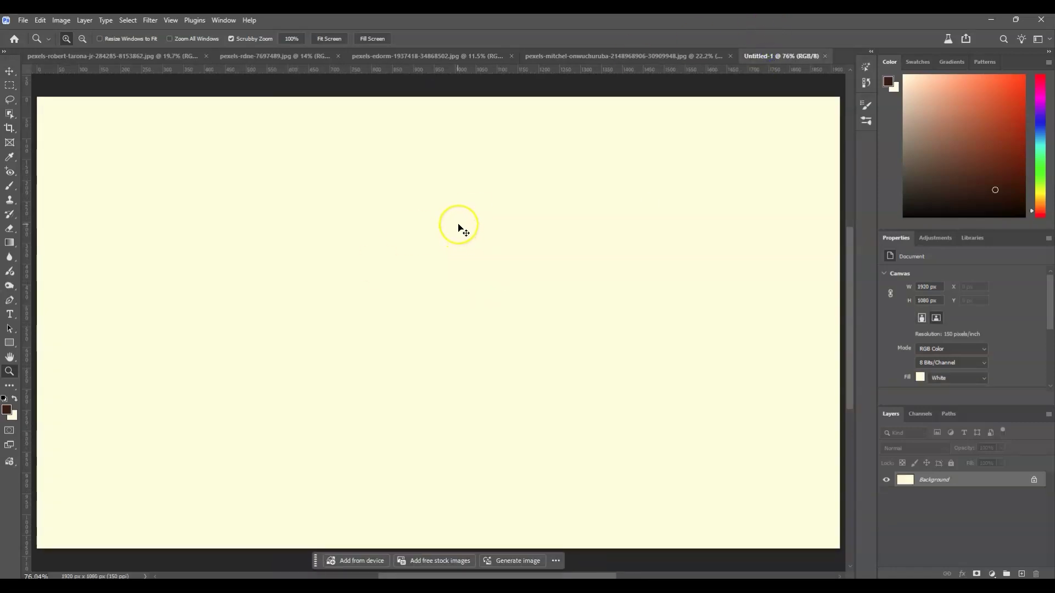
drag(459, 225, 459, 225)
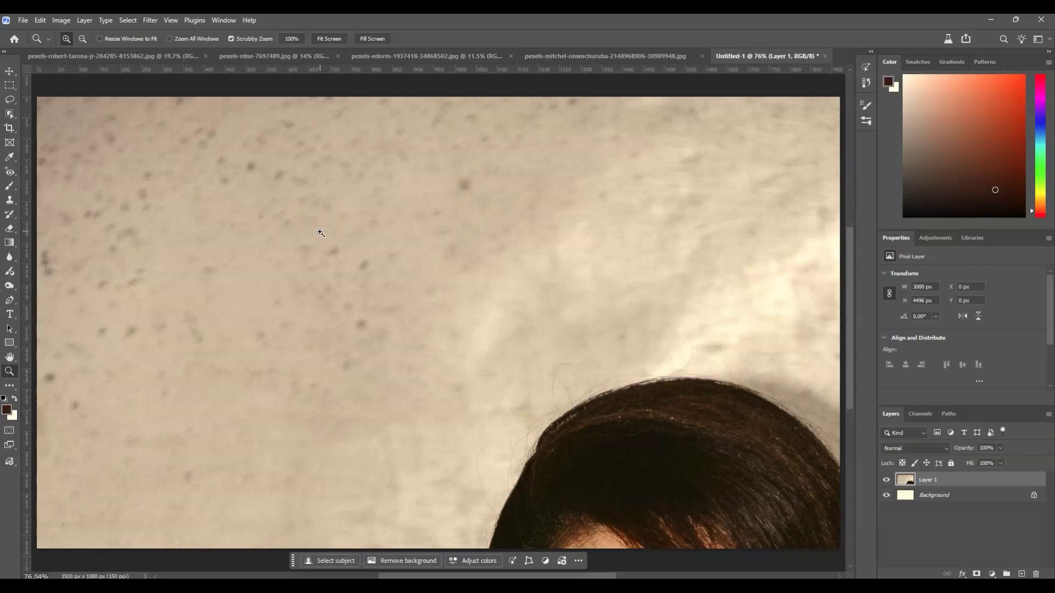
Free Transform the woman's portrait, shrinking it to roughly a quarter of its size
key(ctrl+t)
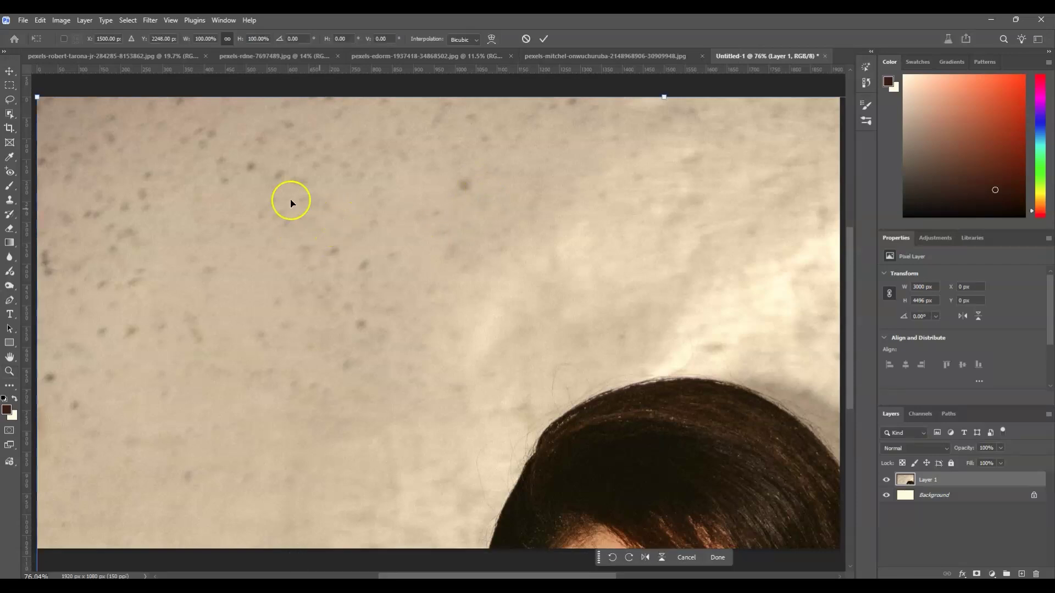
drag(38, 97, 495, 419)
drag(572, 539, 349, 172)
drag(93, 165, 308, 487)
drag(536, 544, 283, 239)
drag(66, 183, 407, 402)
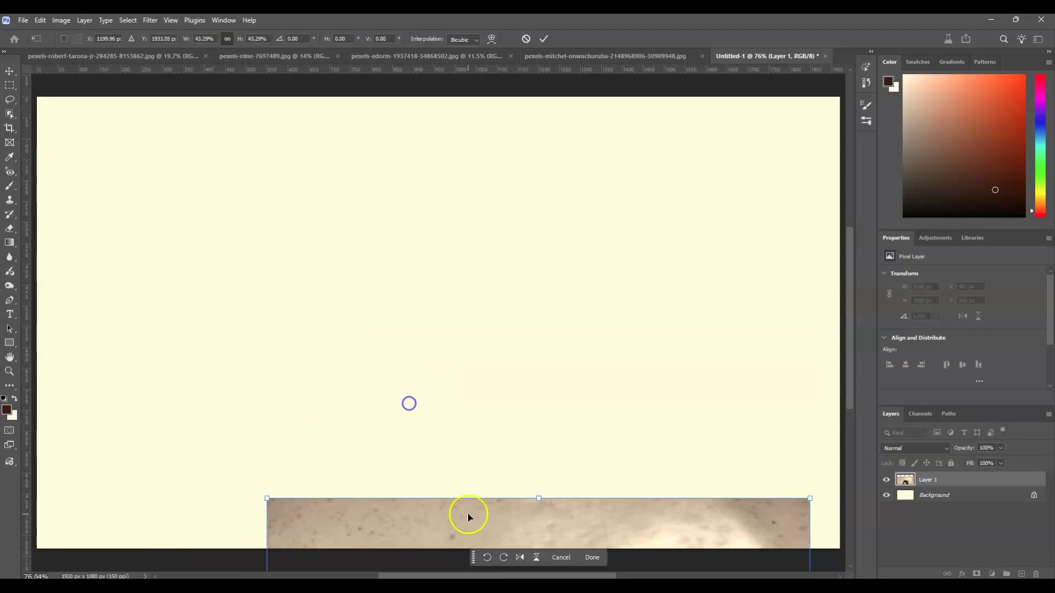
drag(467, 513, 235, 146)
drag(568, 127, 331, 227)
Fine-tune the portrait to about 16% and nudge it into the lower-left corner
drag(473, 144, 367, 278)
drag(307, 408, 209, 285)
drag(279, 163, 273, 181)
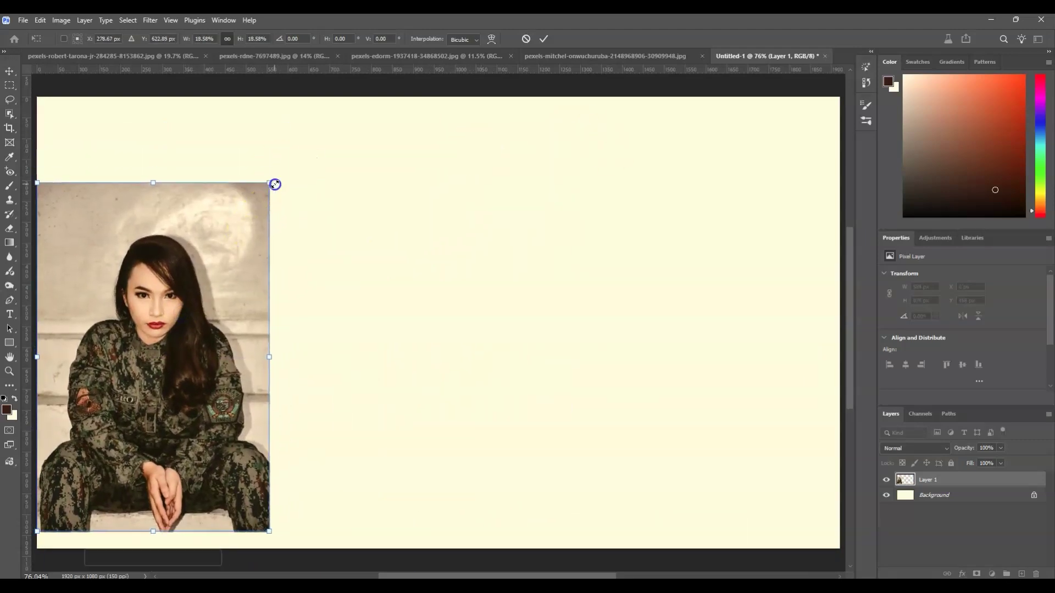
drag(209, 247, 210, 264)
drag(267, 203, 256, 214)
mouse_move(214, 285)
mouse_down()
mouse_move(252, 271)
mouse_move(222, 283)
mouse_up()
drag(259, 221, 245, 240)
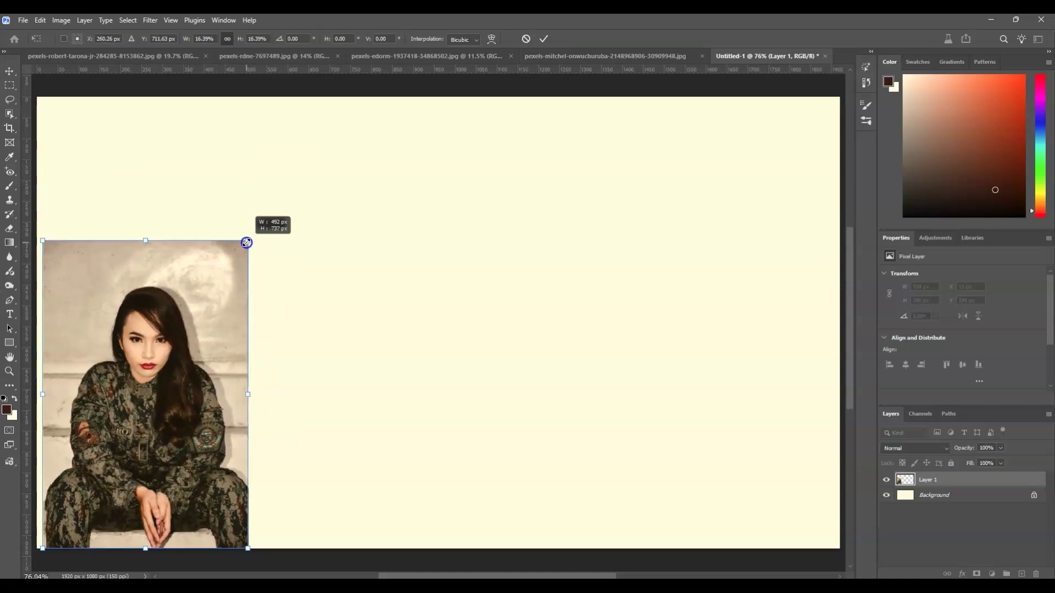
drag(200, 306, 200, 302)
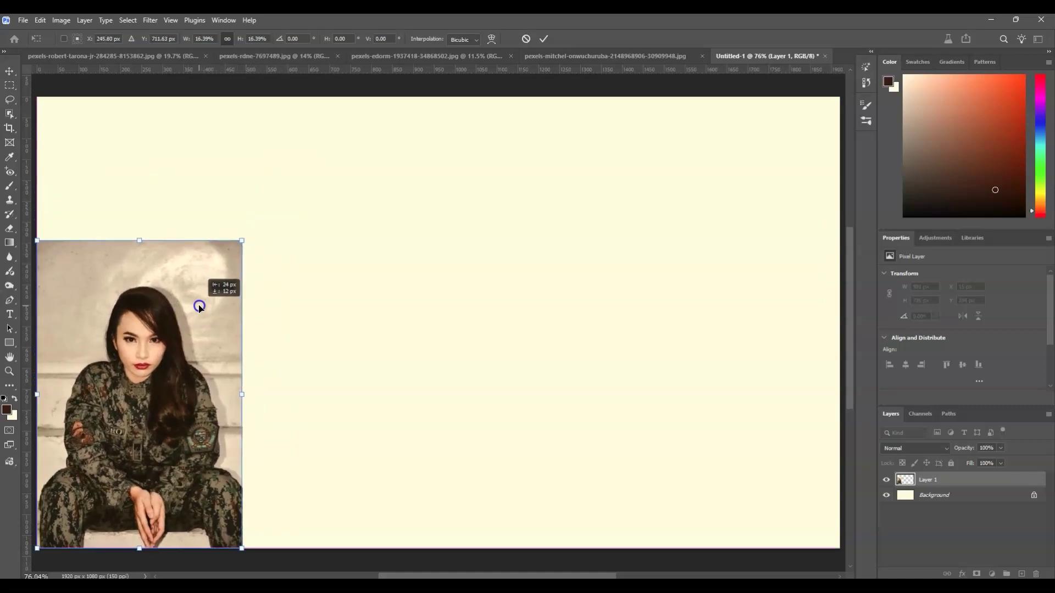
Commit the woman's layer and paste the man's portrait into the composite as Layer 2
key(Return)
key(z)
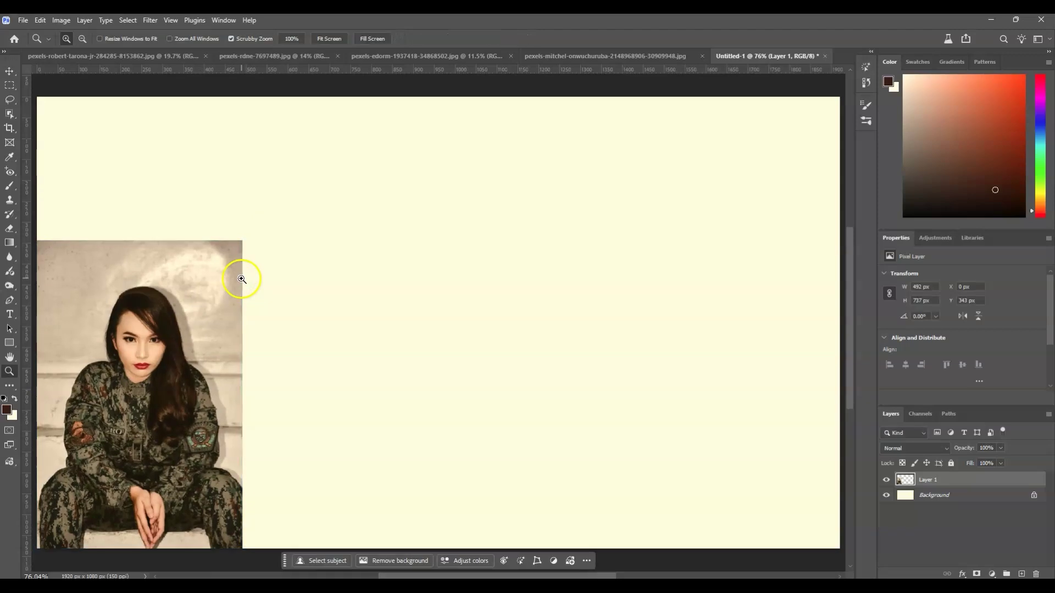
click(259, 56)
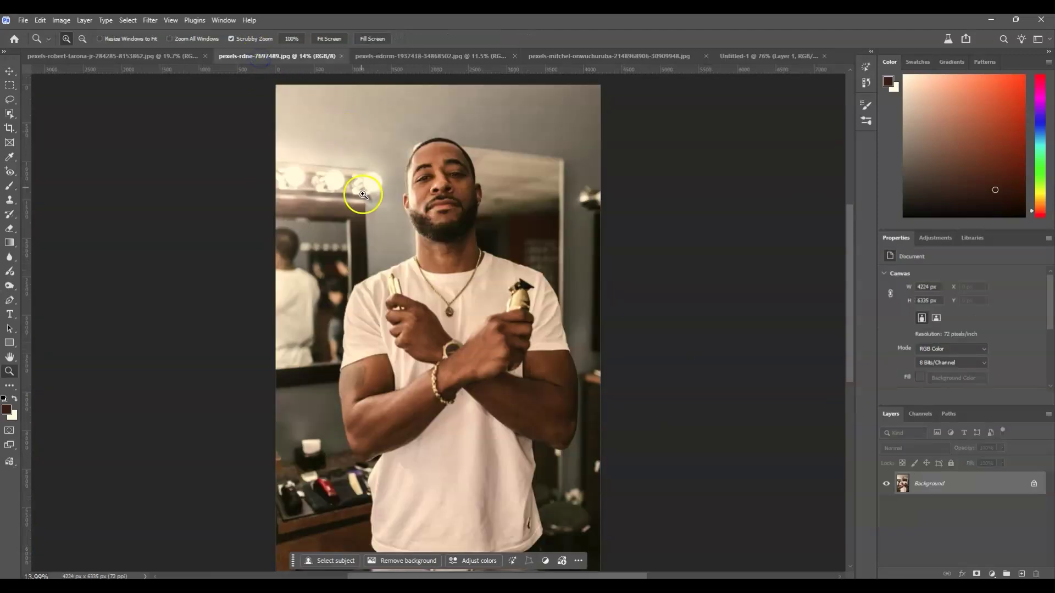
key(ctrl+a)
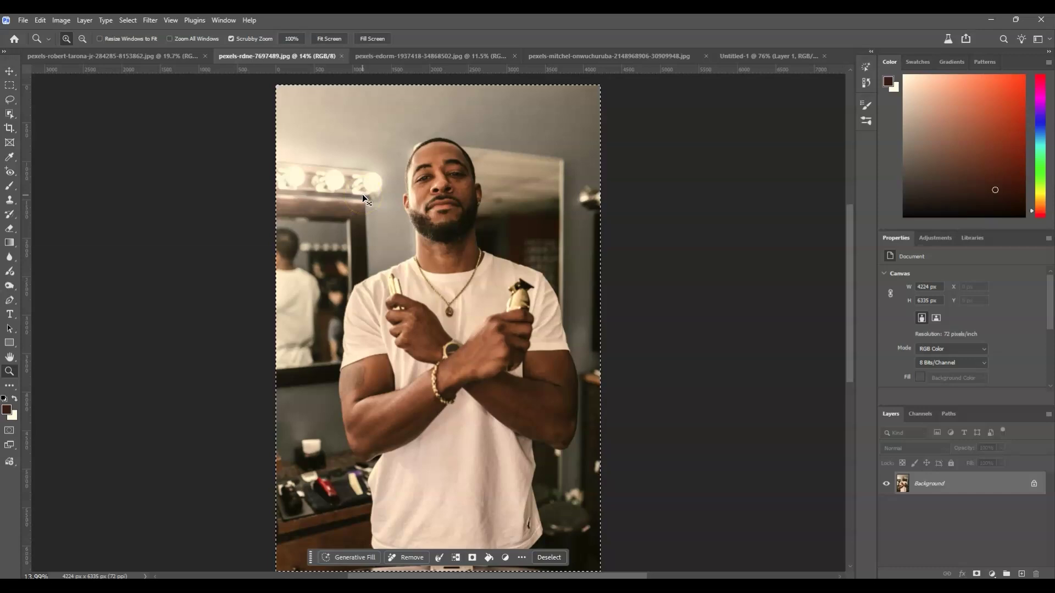
click(744, 56)
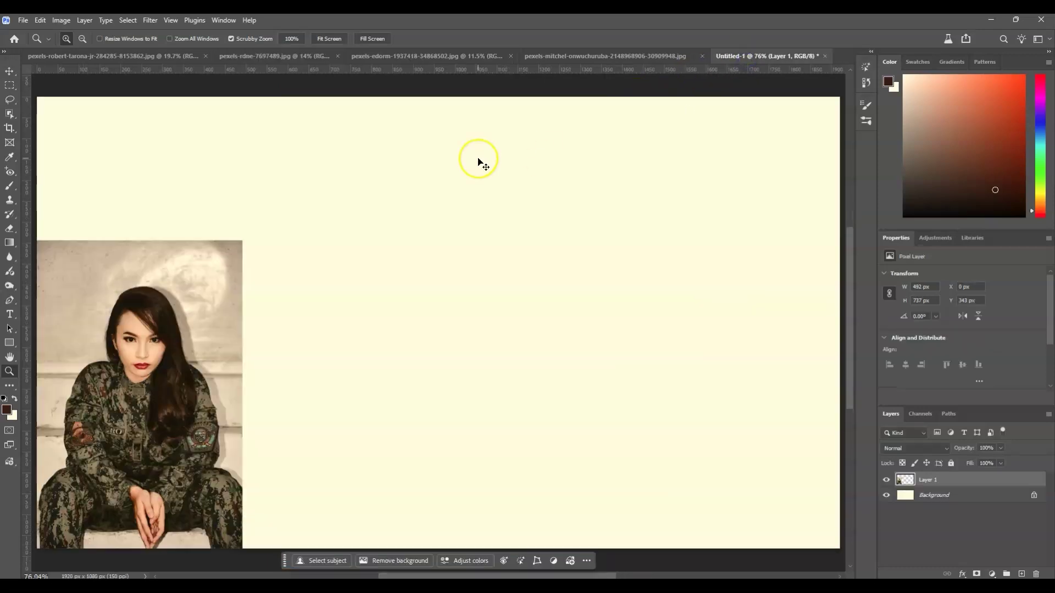
key(ctrl+v)
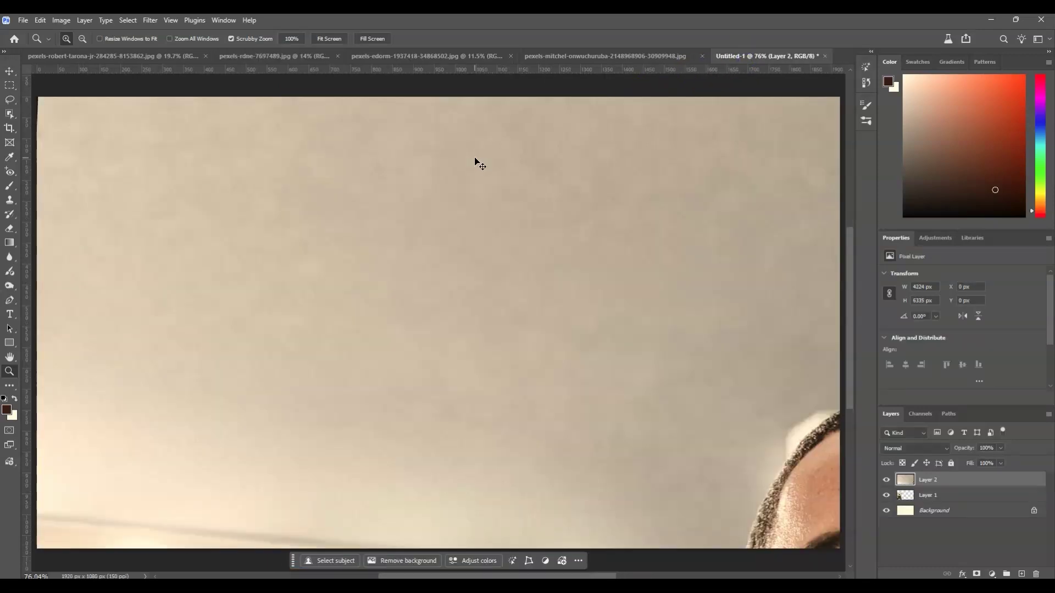
Scale the man's photo to about 14.5% and place it beside the woman's, then commit
key(ctrl+t)
drag(39, 97, 493, 407)
drag(316, 523, 365, 443)
drag(500, 431, 483, 199)
click(902, 523)
Paste the girl's portrait into the composite and shrink it with Free Transform
key(z)
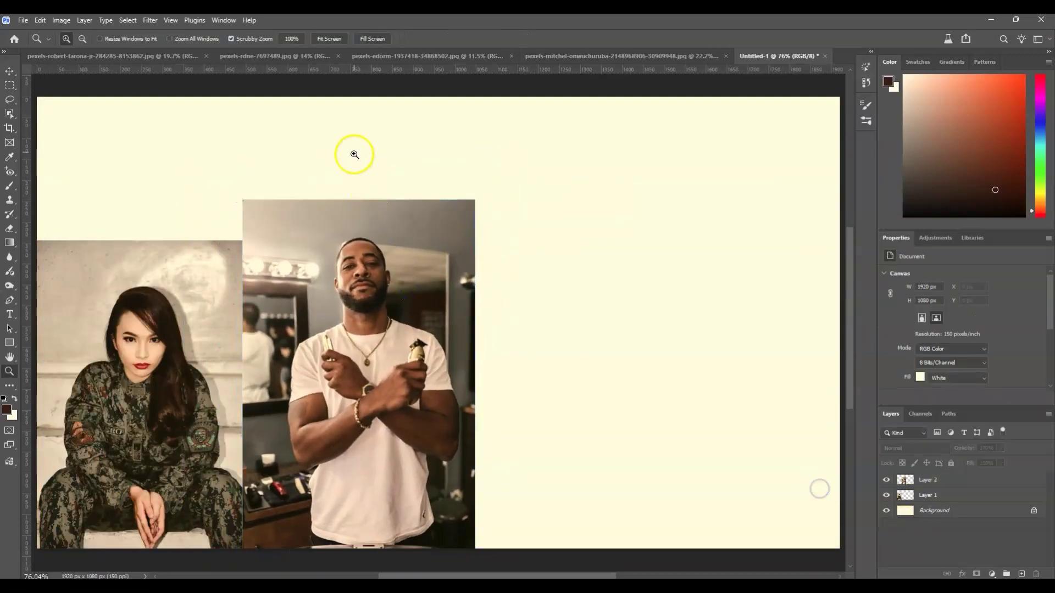
click(395, 56)
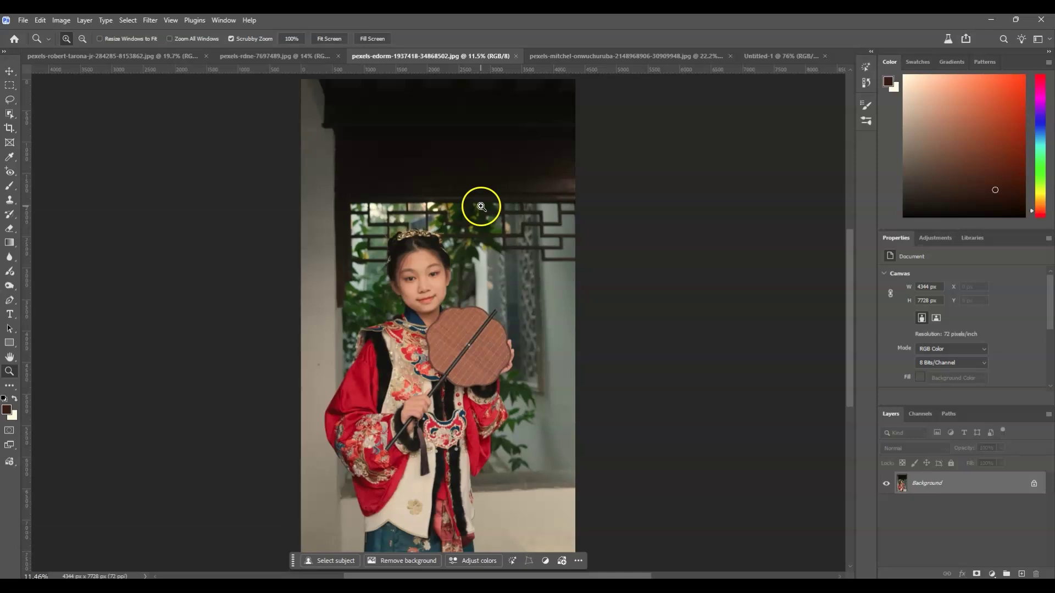
key(v)
drag(482, 337, 471, 306)
key(ctrl+t)
drag(307, 158, 603, 231)
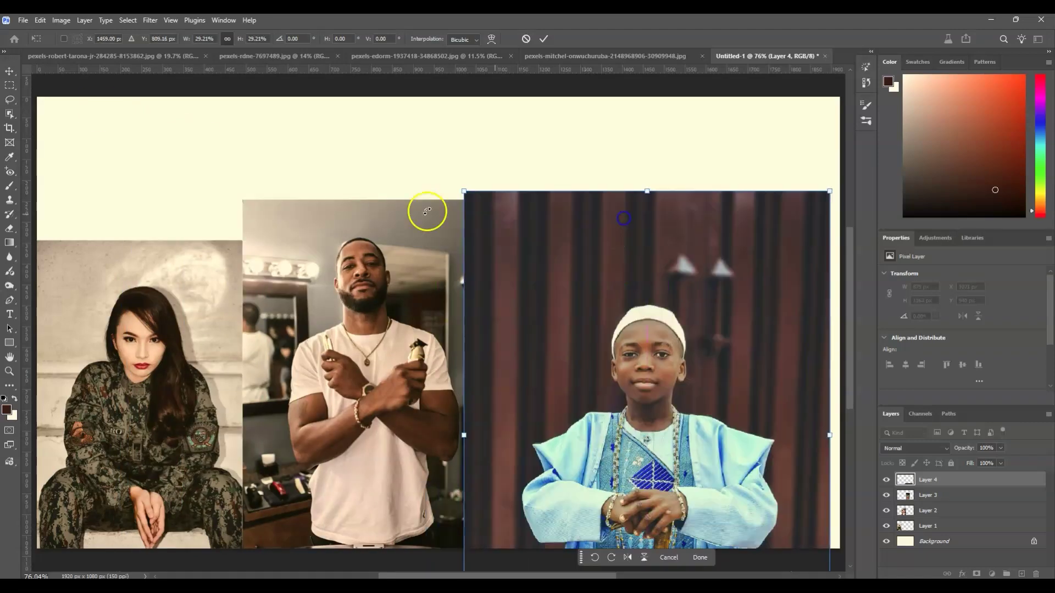
Scale the boy's photo to about 15.49% and commit it at the lower right
drag(464, 191, 641, 301)
drag(738, 343, 743, 345)
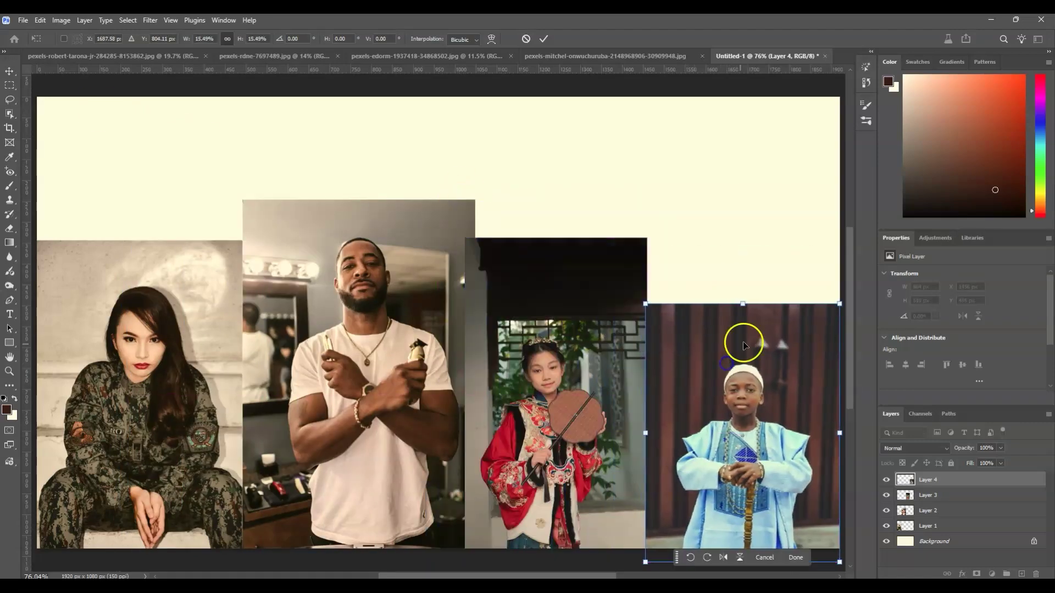
key(Return)
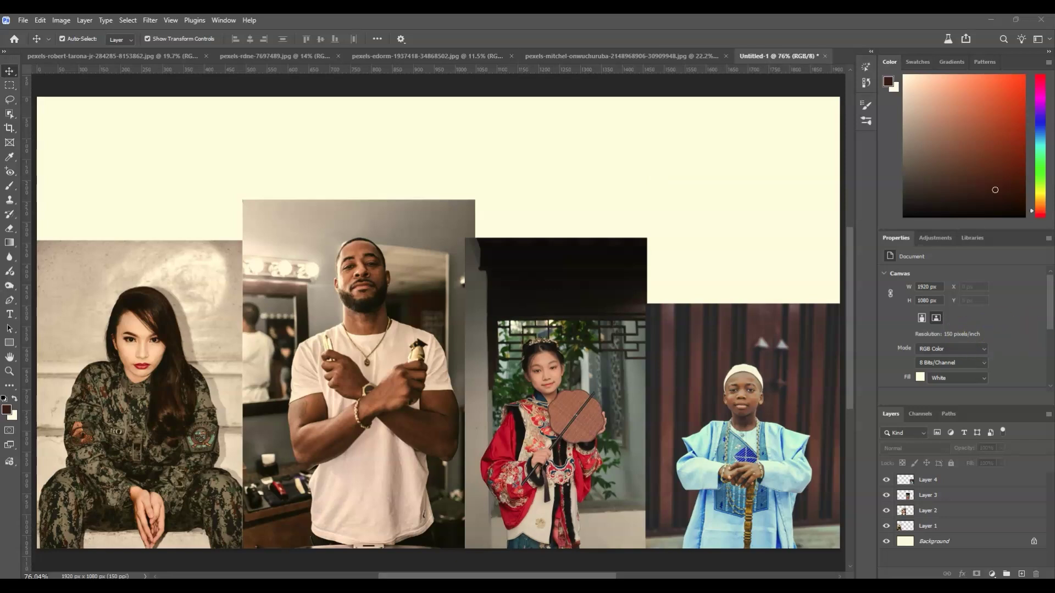
Select the full canvas with Ctrl+A and open Edit > Generative Fill
click(644, 358)
key(ctrl+a)
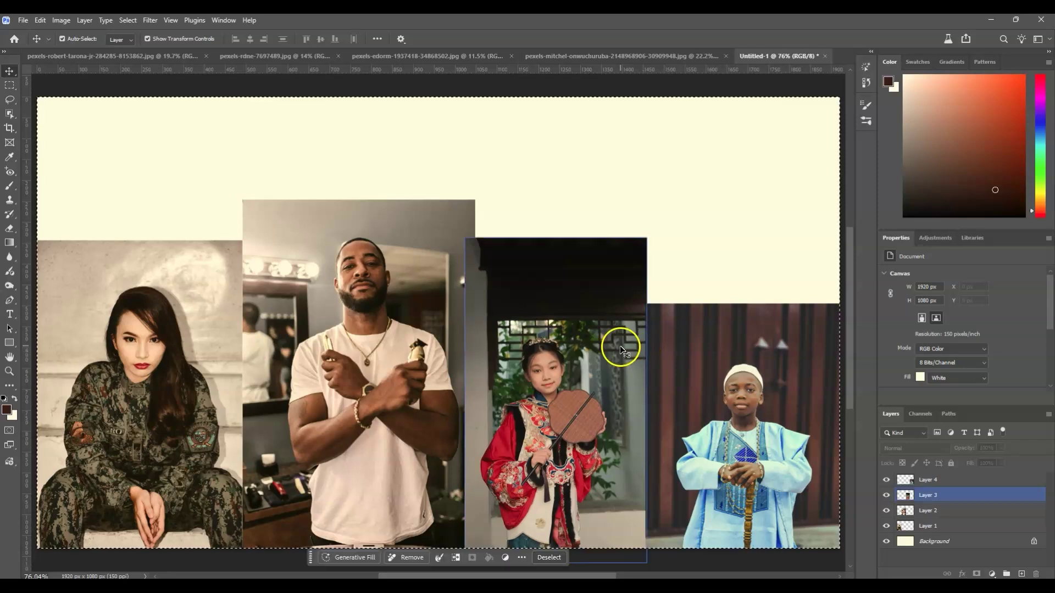
click(415, 532)
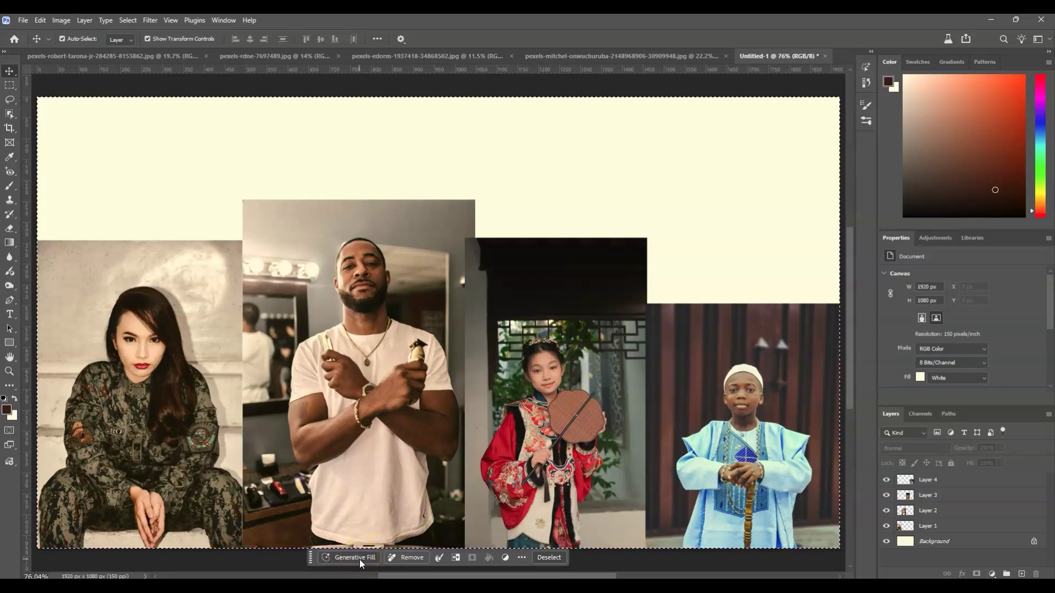
click(425, 536)
click(157, 120)
click(62, 20)
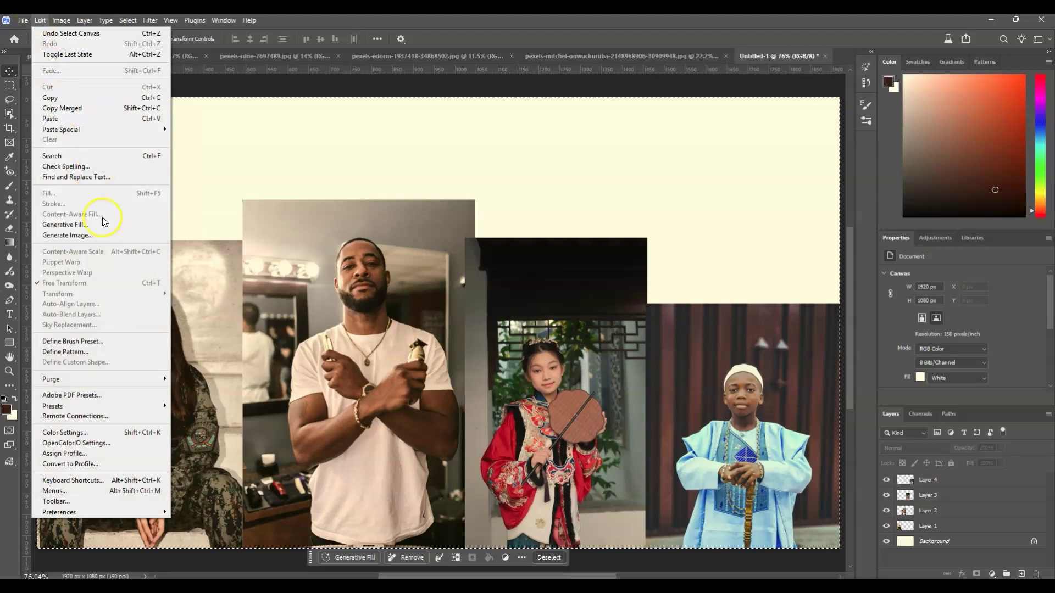
click(102, 224)
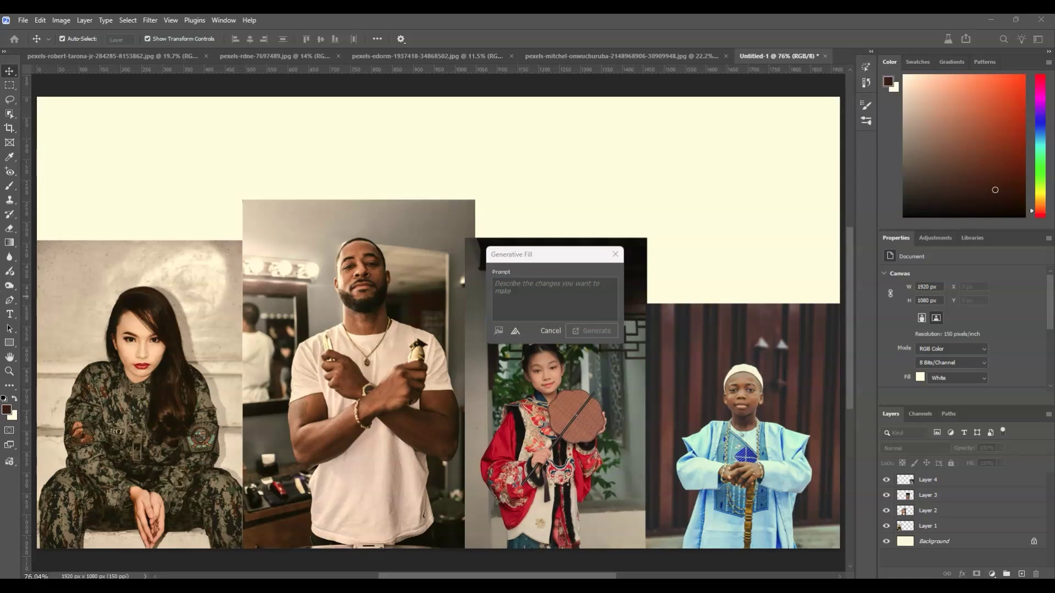
Enter the prompt posing everyone in a studio with clean lighting, shadows and consistent color tones
text(shadows, and consistent color tones. Remove any background from  the origanl images and replace it with smooth studio back drop. MAke it look like a real professional studio photshoot.)
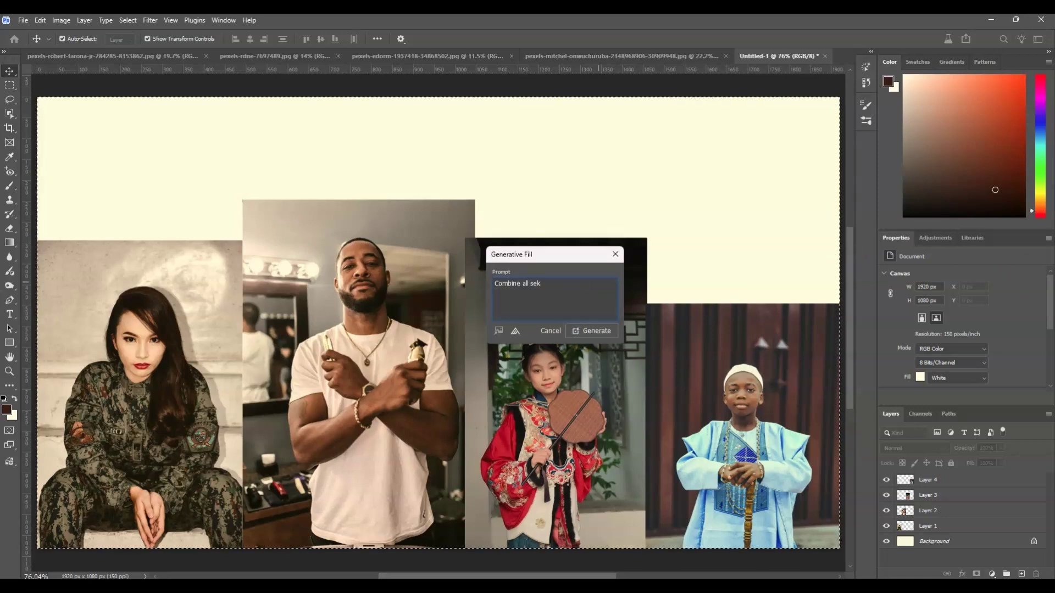
key(ctrl+a)
click(541, 275)
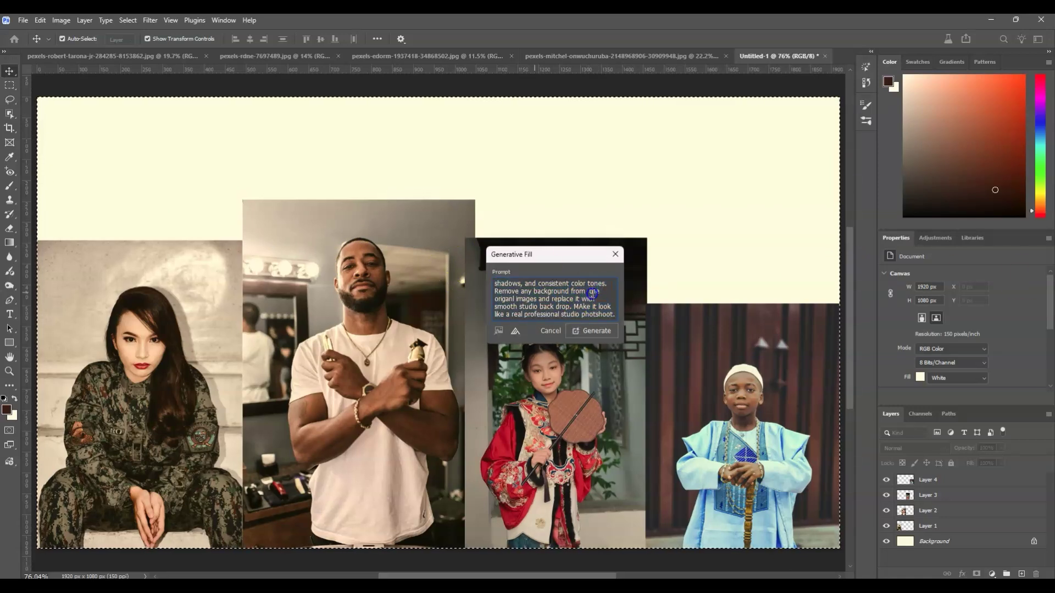
key(ctrl+a)
click(553, 297)
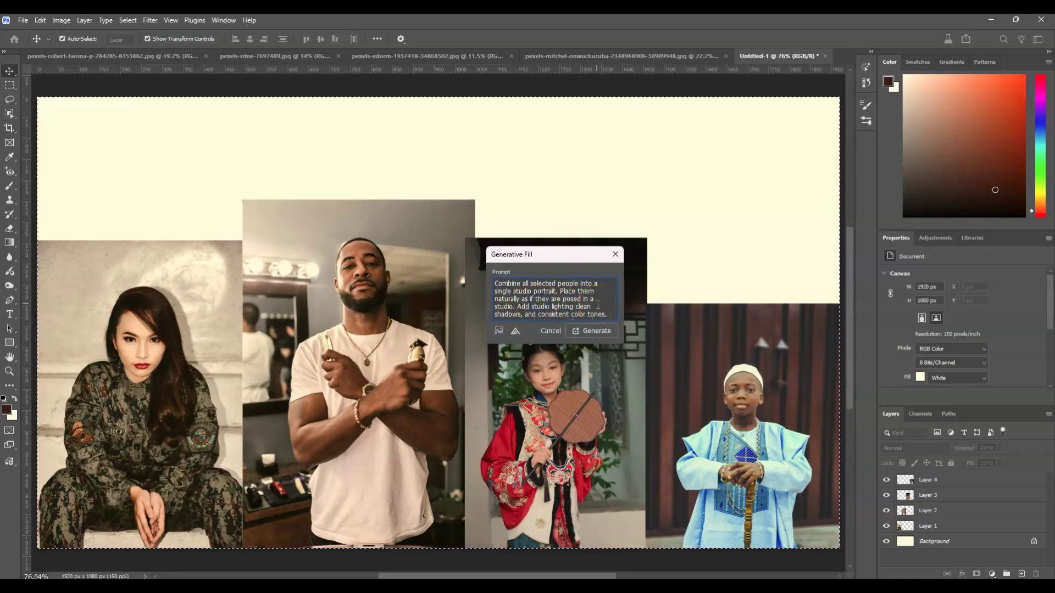
Correct the typos 'origanl' and 'photshoot', then bring up the model picker
scroll(598, 304, down, 1)
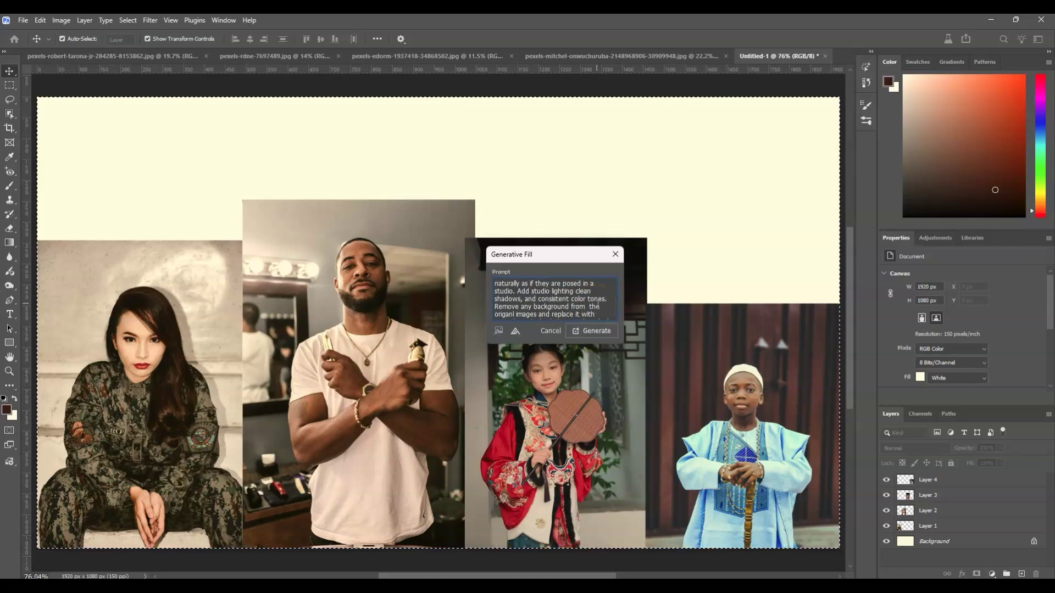
text(a)
key(Down)
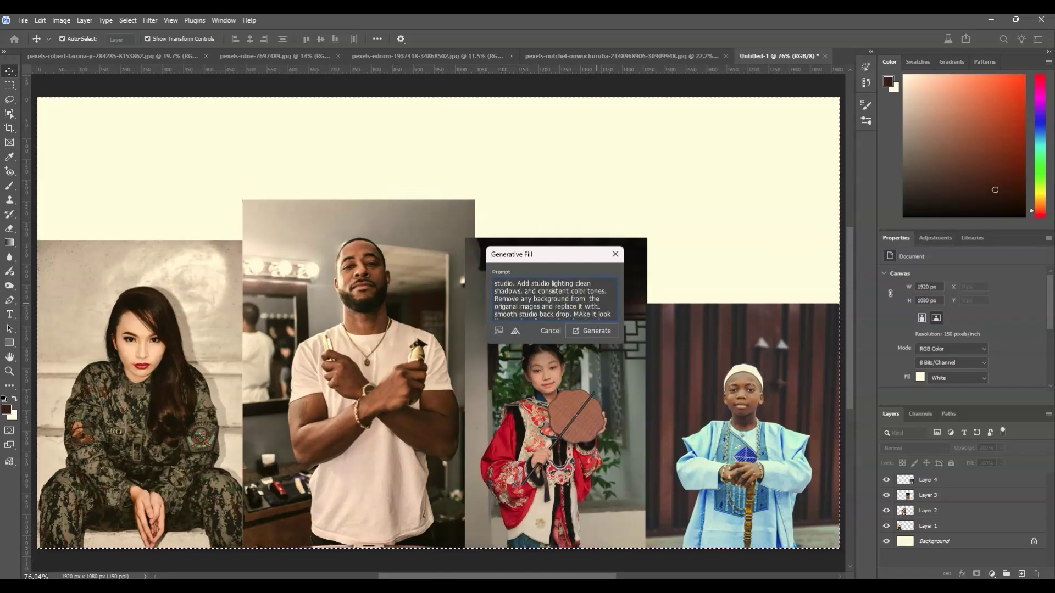
key(Down)
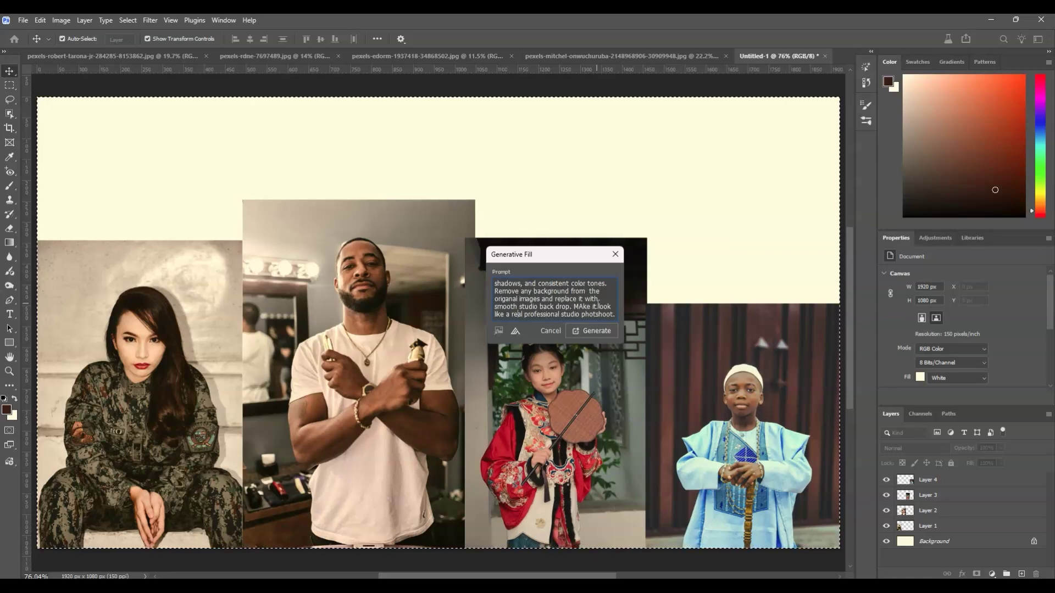
click(593, 315)
text(o)
click(564, 313)
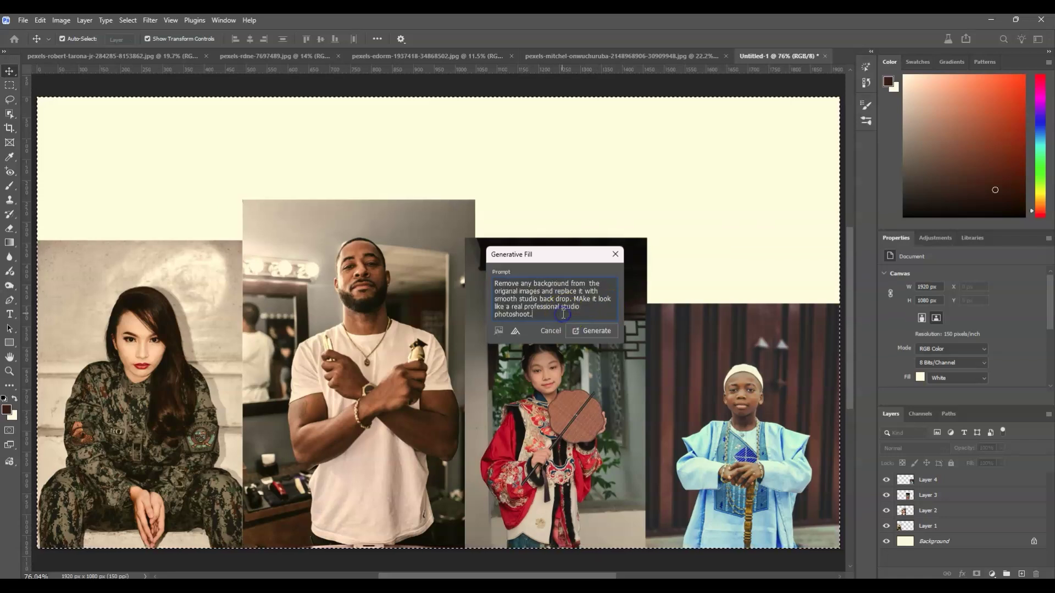
drag(562, 314, 490, 279)
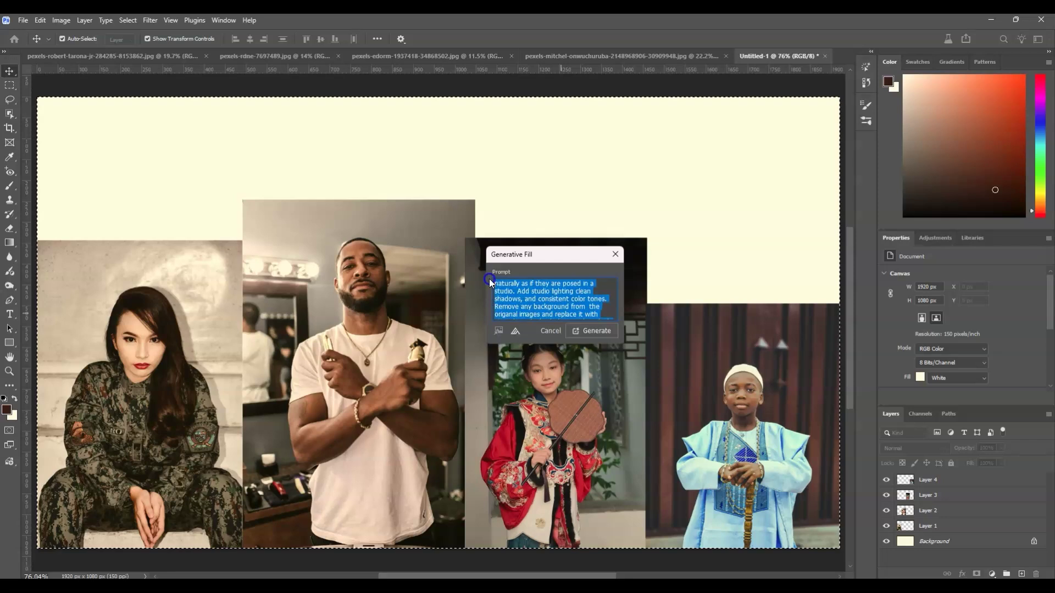
click(493, 295)
key(ctrl+a)
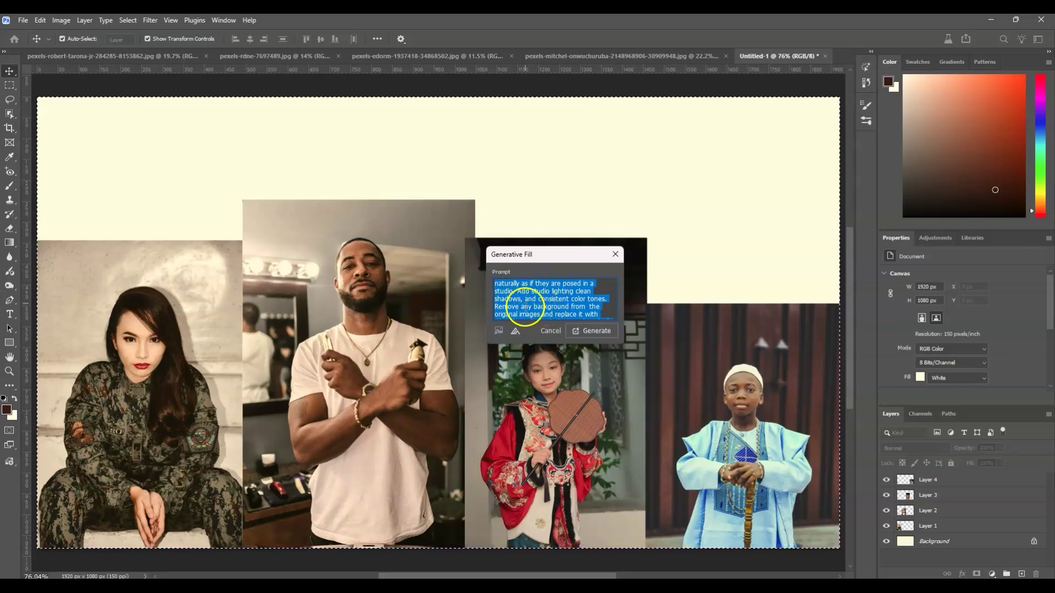
click(515, 330)
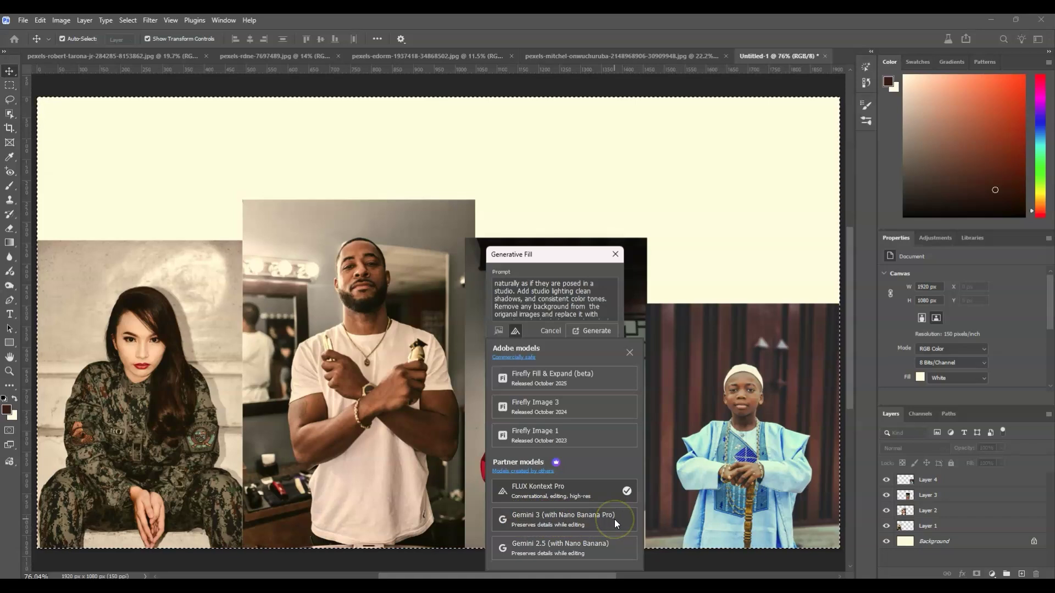
Replace FLUX Kontext Pro with Gemini 3 (with Nano Banana Pro) from the Partner models
click(553, 543)
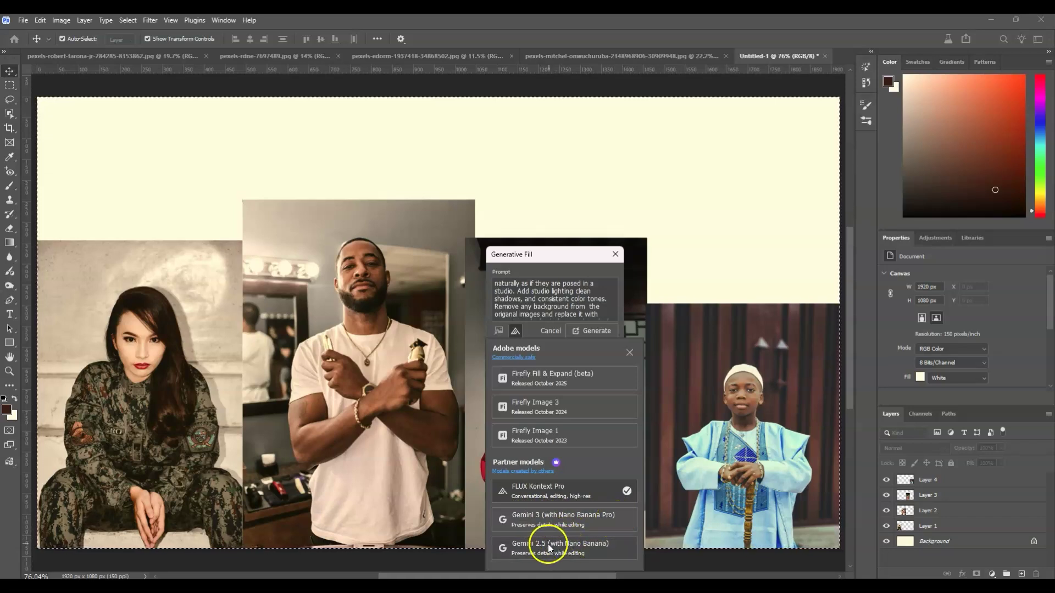
click(565, 521)
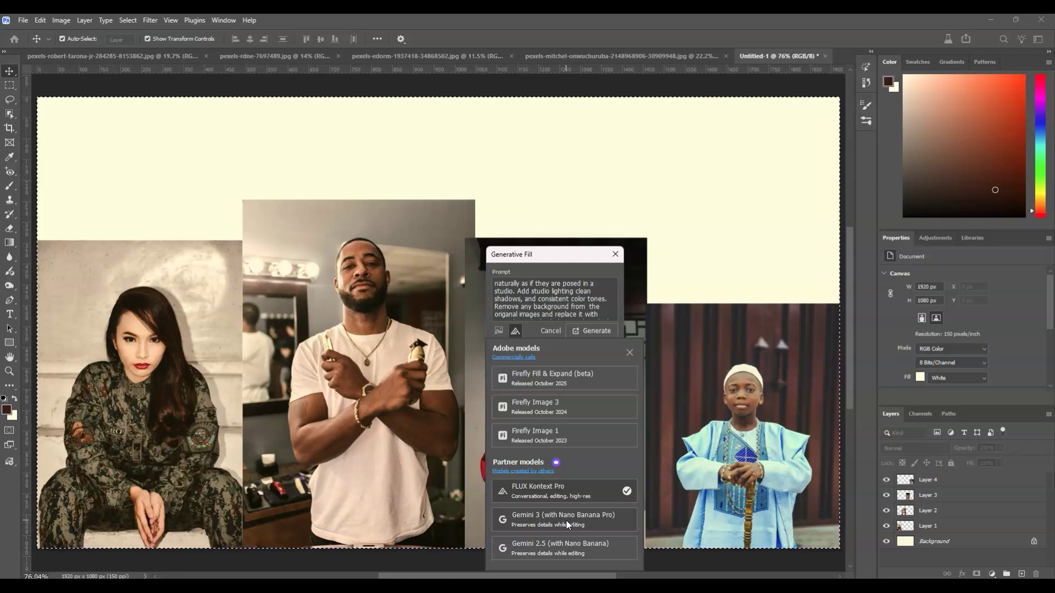
click(546, 528)
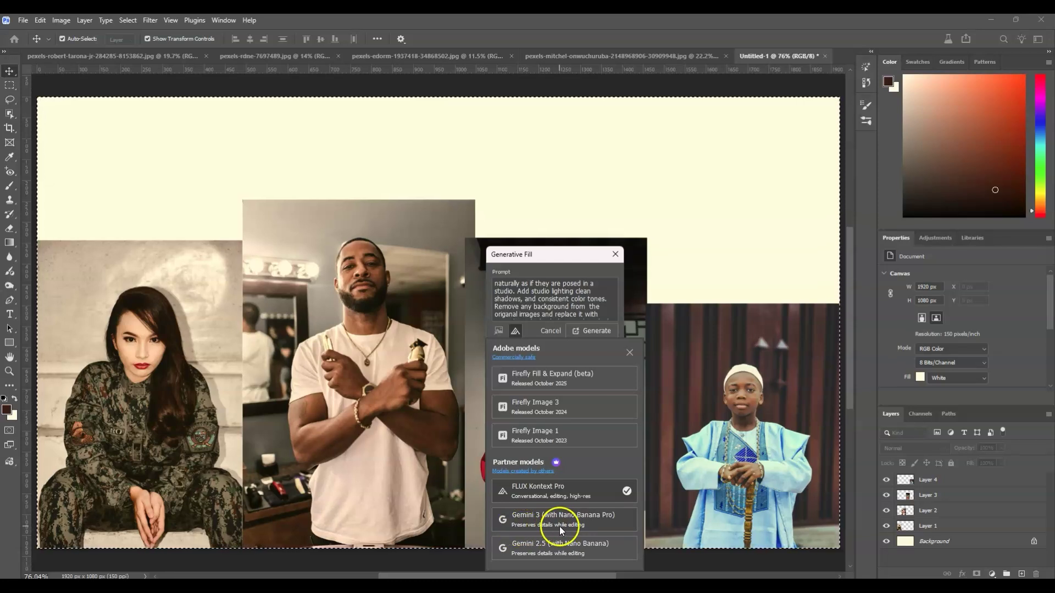
click(575, 525)
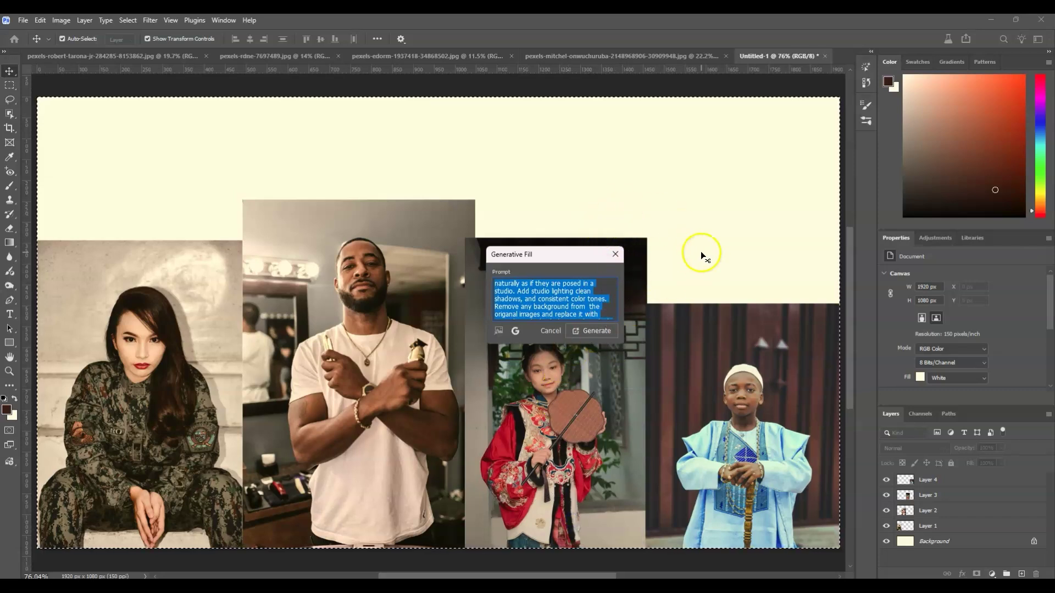
Generate the group portrait of all four people against a smooth grey backdrop
click(589, 332)
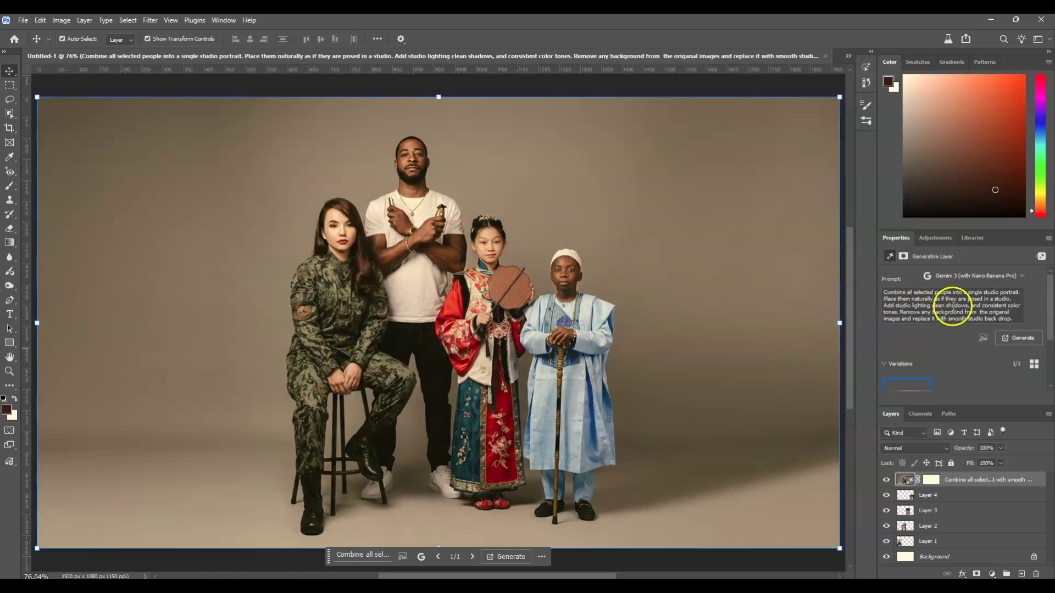
Generate a second Generative Fill variation of the group portrait
click(1014, 336)
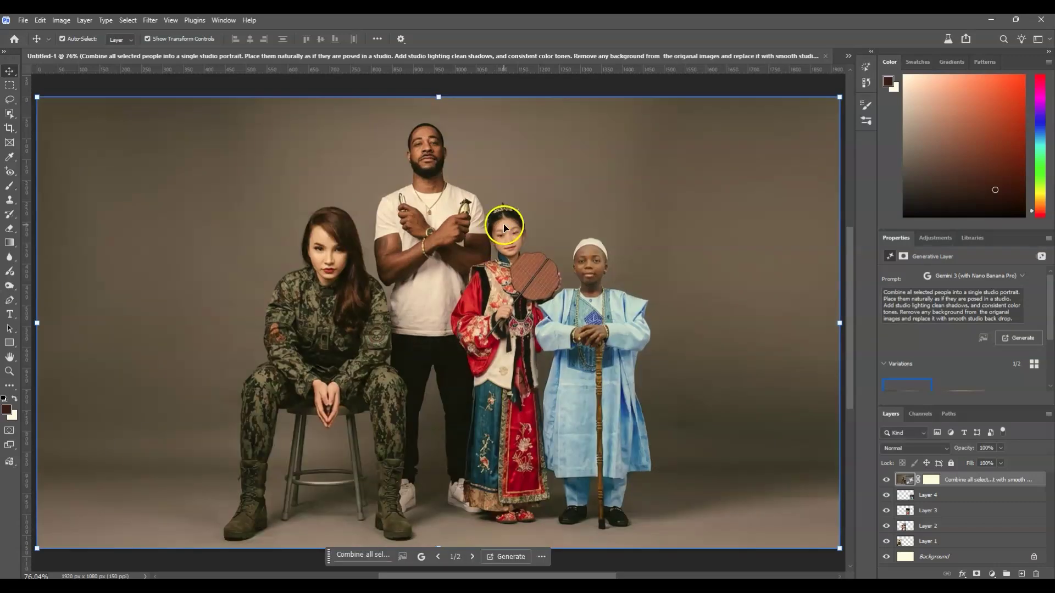
scroll(988, 369, down, 1)
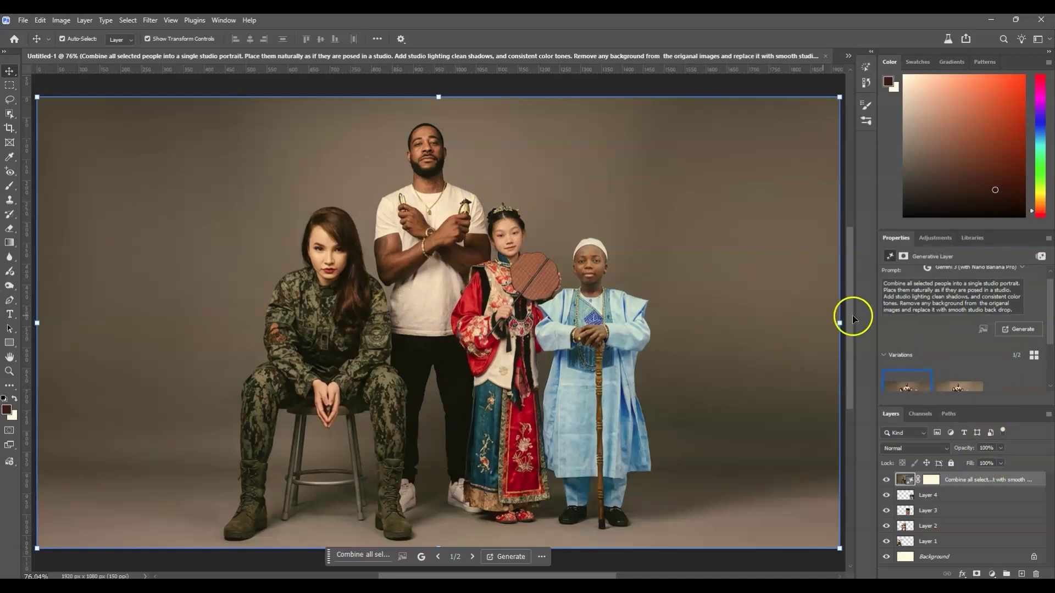
scroll(942, 359, down, 3)
Compare both variations and keep variation 2/2, the warmer beige-backdrop portrait
click(955, 377)
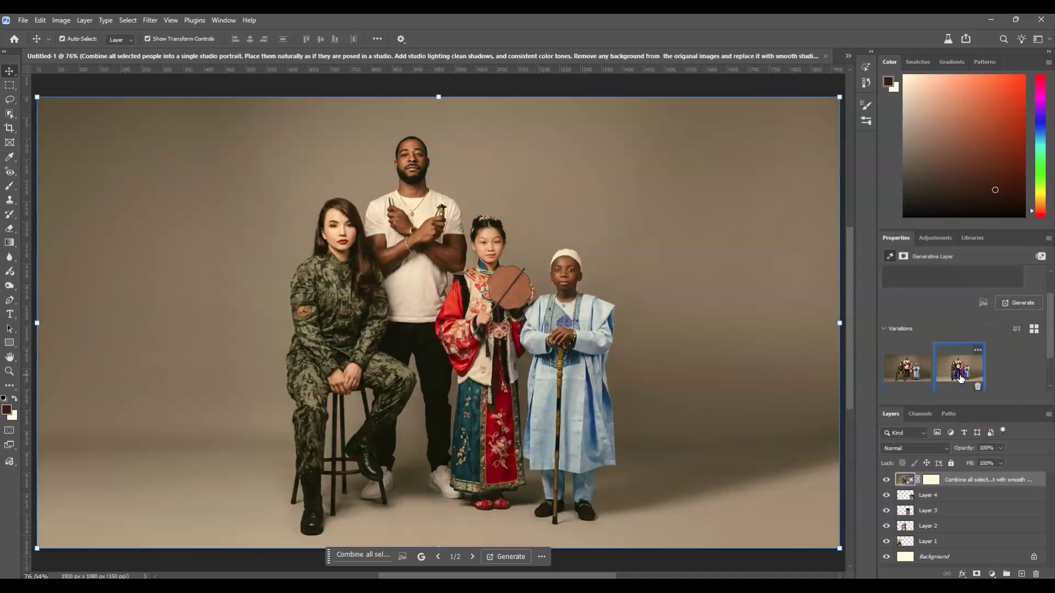
click(908, 368)
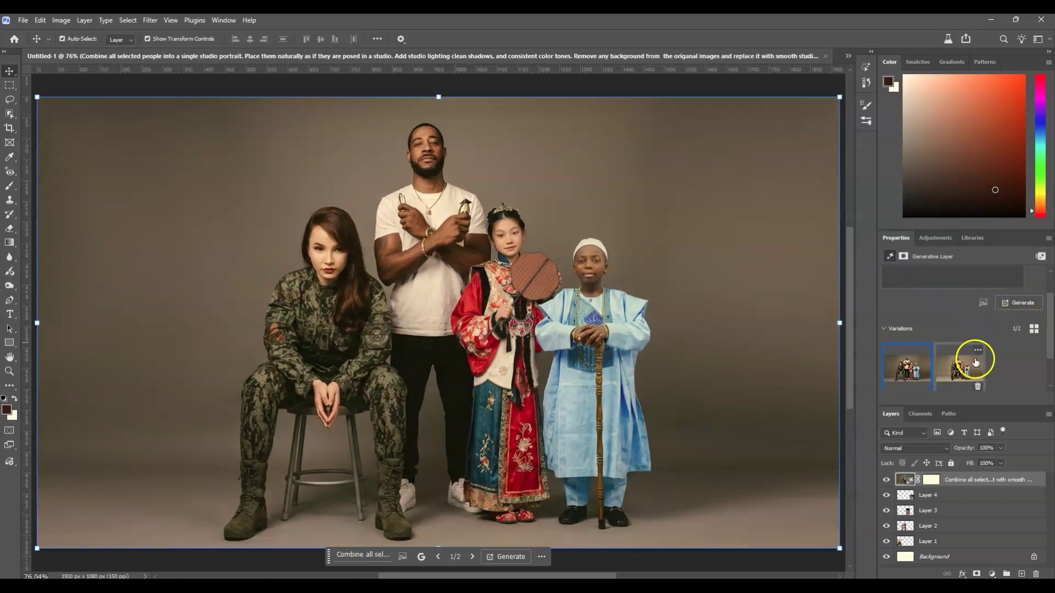
click(942, 366)
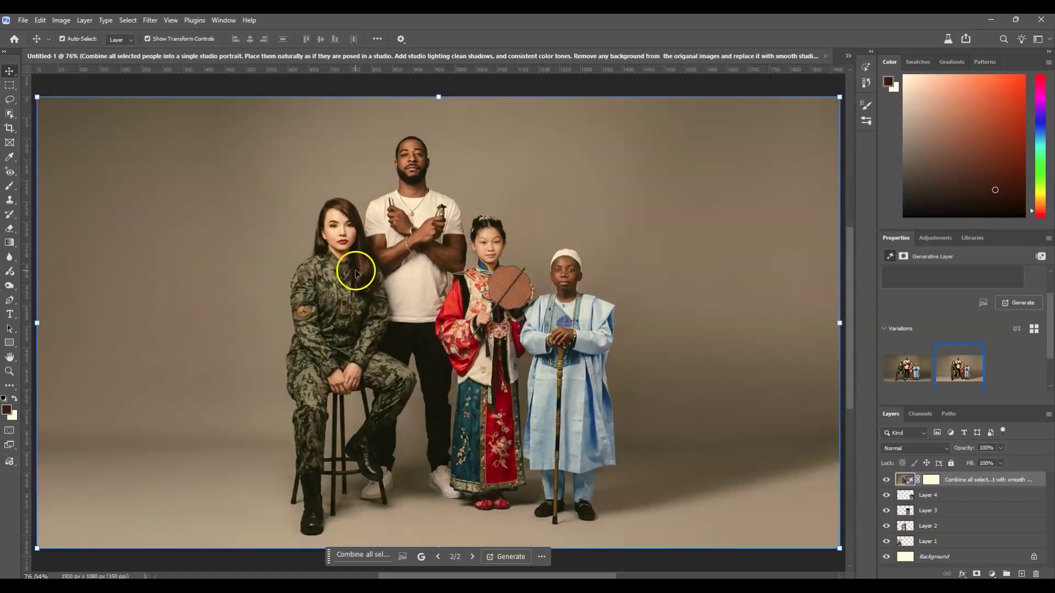
click(888, 480)
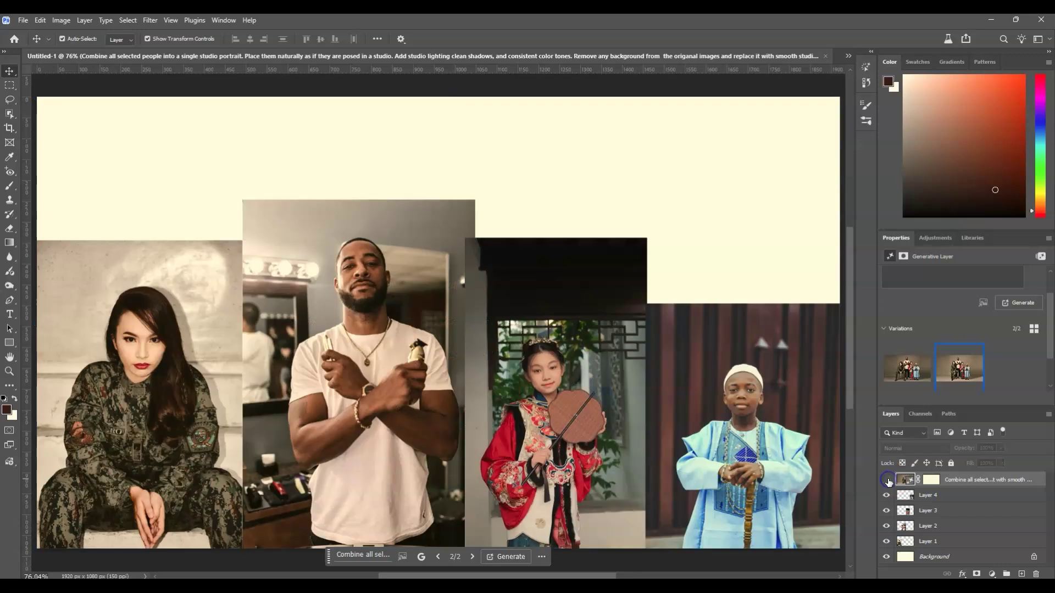
click(888, 481)
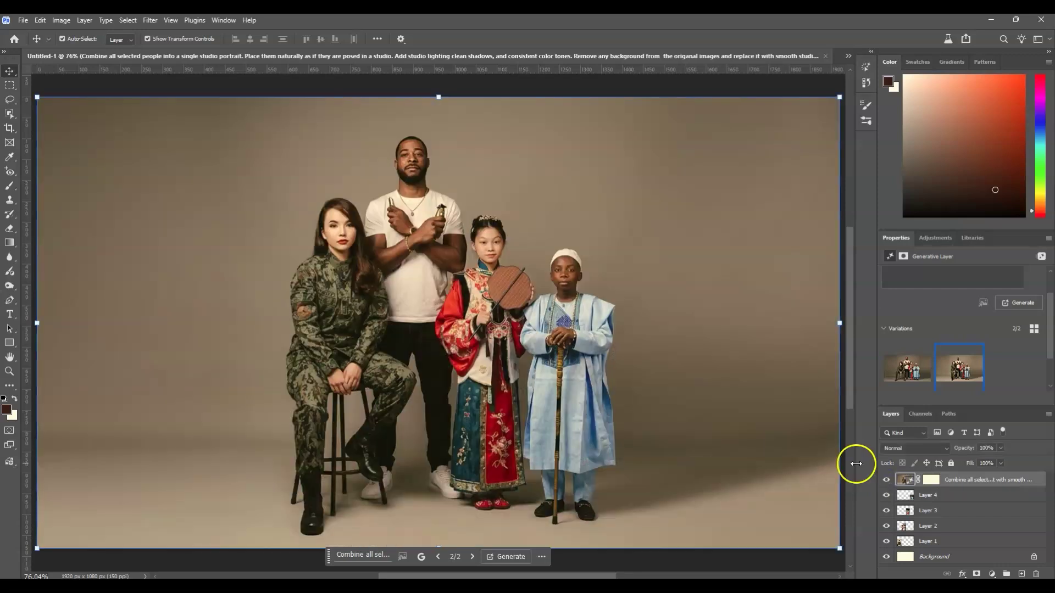